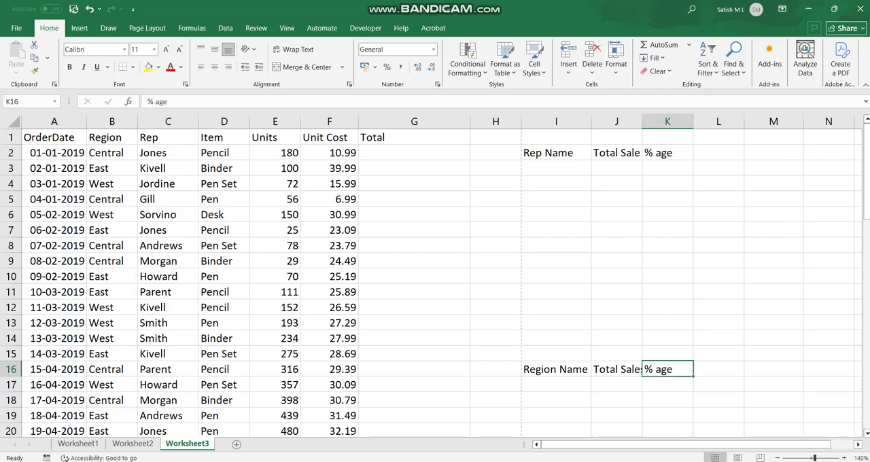
Step: Copy all rep names from C2:C60 of the Rep column and paste them into column L starting at L3
{"action": "left_click_drag", "start_coordinate": [153, 152], "coordinate": [168, 402]}
{"action": "right_click", "coordinate": [184, 182]}
{"action": "left_click", "coordinate": [203, 225]}
{"action": "scroll", "coordinate": [204, 224], "scroll_direction": "up", "scroll_amount": 14}
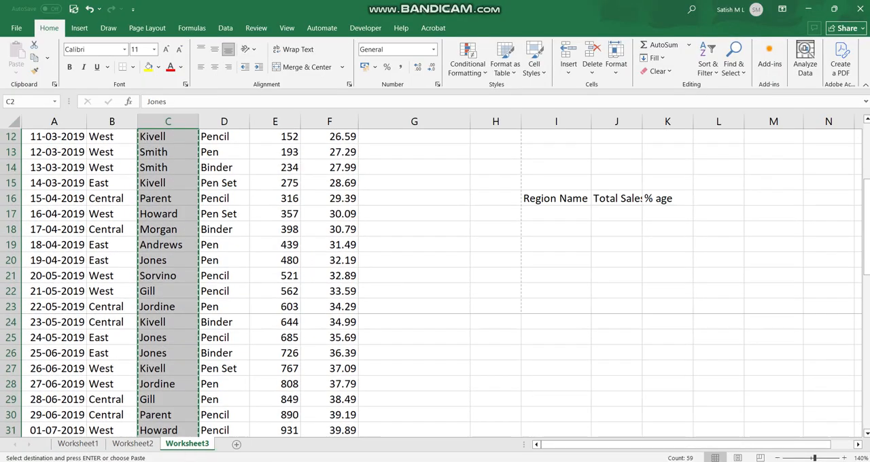
{"action": "left_click", "coordinate": [715, 152]}
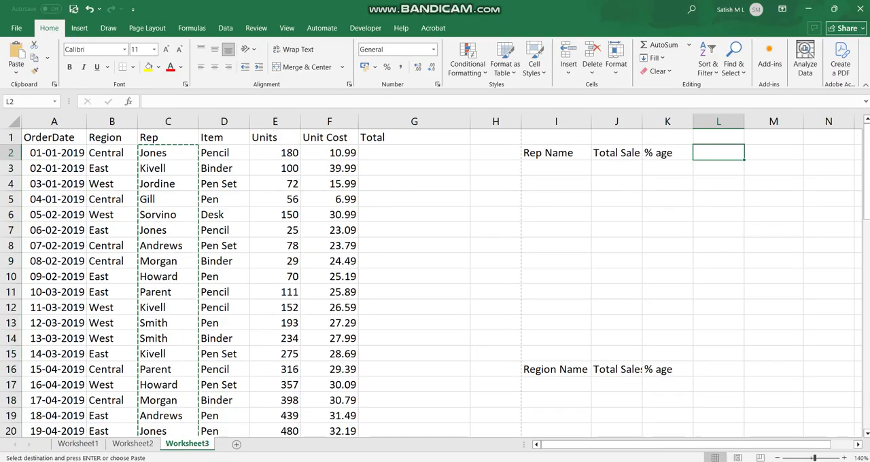
{"action": "right_click", "coordinate": [715, 152]}
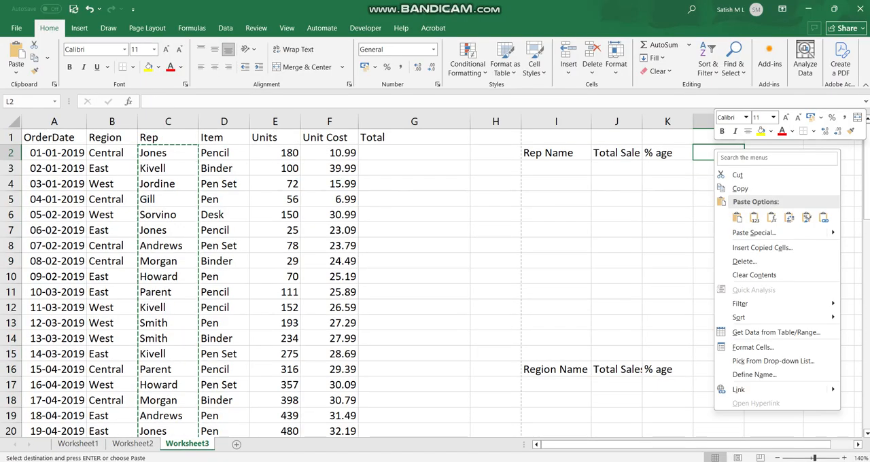
{"action": "left_click", "coordinate": [702, 168]}
{"action": "right_click", "coordinate": [702, 167]}
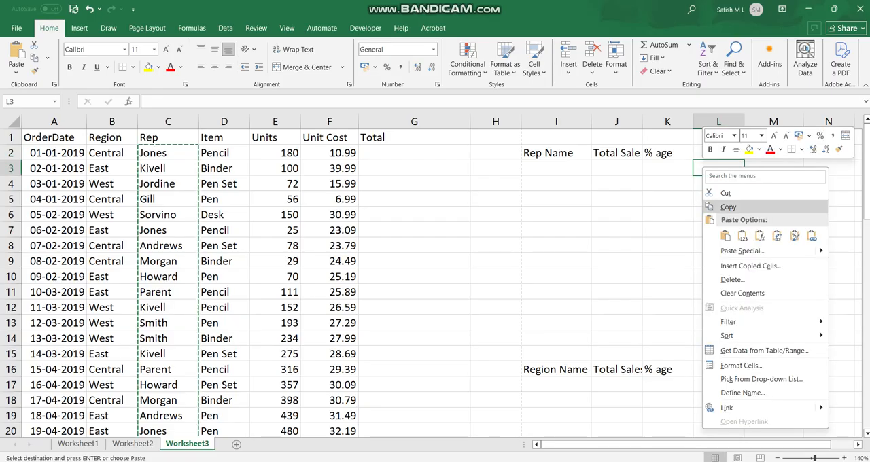
{"action": "left_click", "coordinate": [725, 235]}
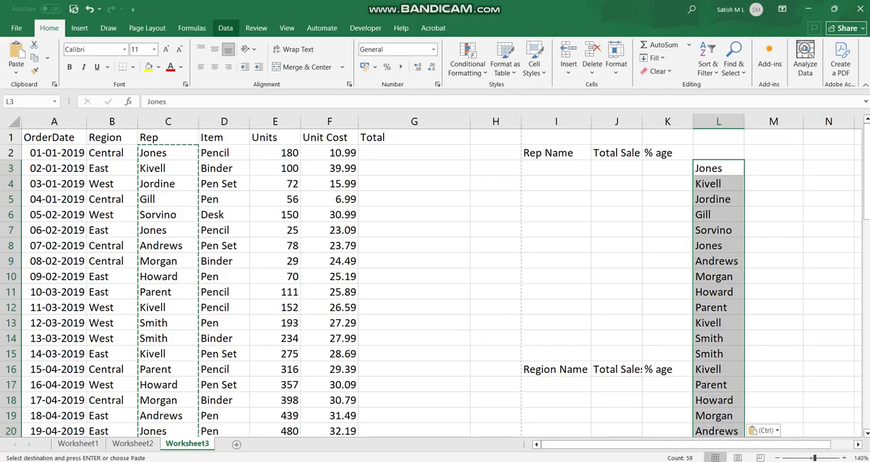
Step: Remove duplicates from the pasted rep names in column L, continuing with the current selection only
{"action": "left_click", "coordinate": [225, 28]}
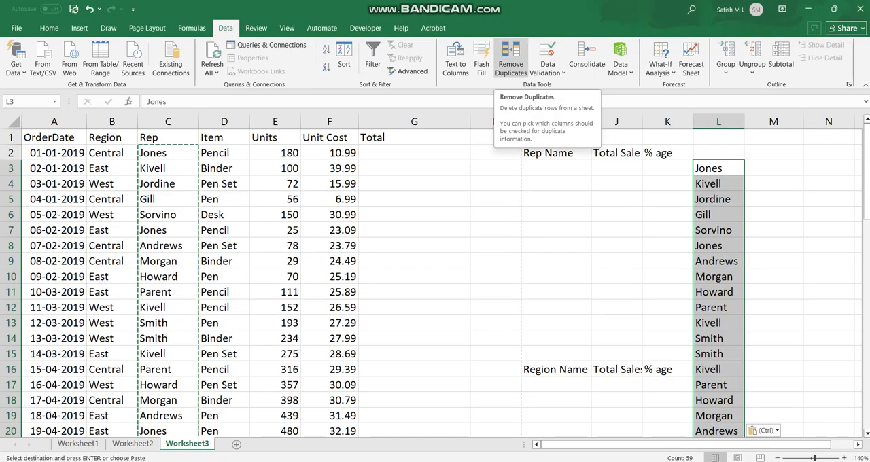
{"action": "left_click", "coordinate": [510, 61]}
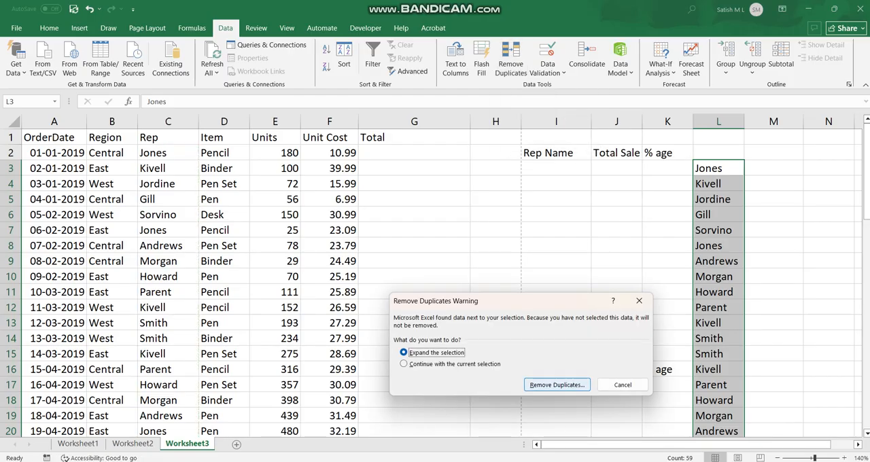
{"action": "left_click", "coordinate": [406, 364]}
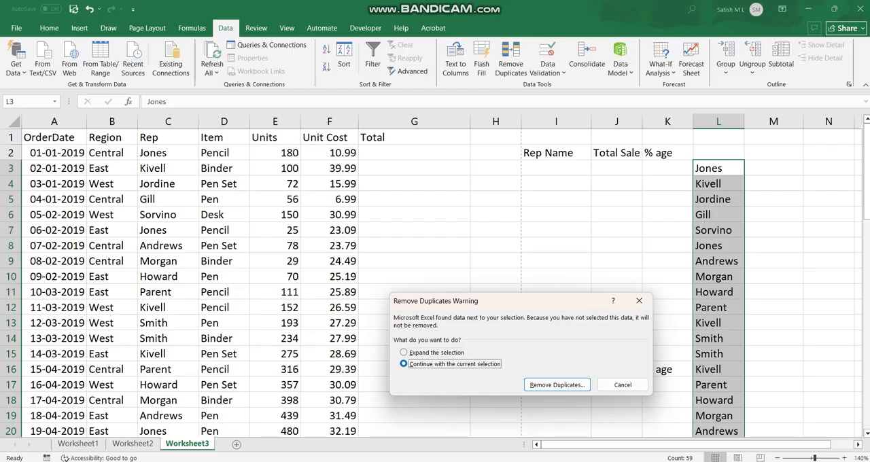
{"action": "key", "text": "Return"}
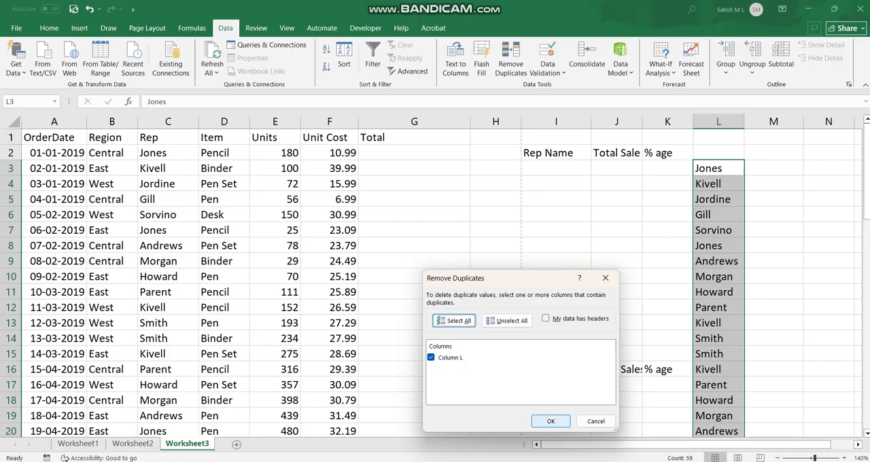
{"action": "left_click", "coordinate": [550, 421]}
{"action": "left_click", "coordinate": [440, 269]}
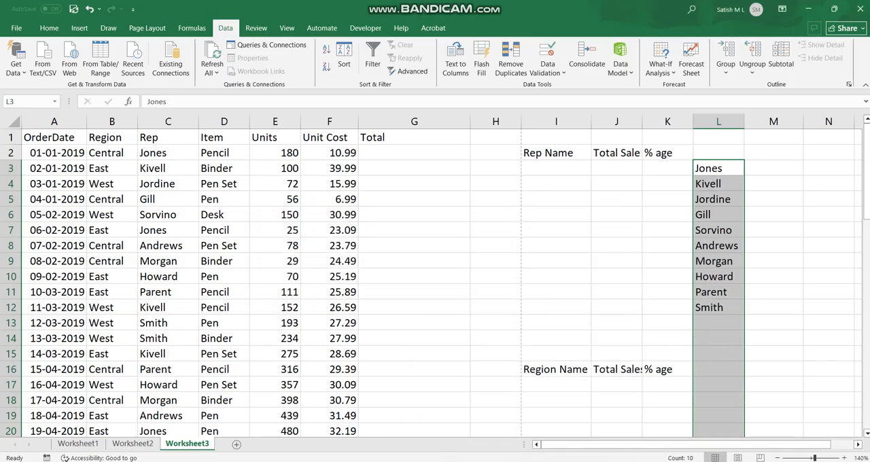
Step: Copy the unique rep names from L3:L12 into the Rep Name column starting at I3
{"action": "left_click", "coordinate": [718, 323]}
{"action": "left_click_drag", "start_coordinate": [718, 167], "coordinate": [718, 307]}
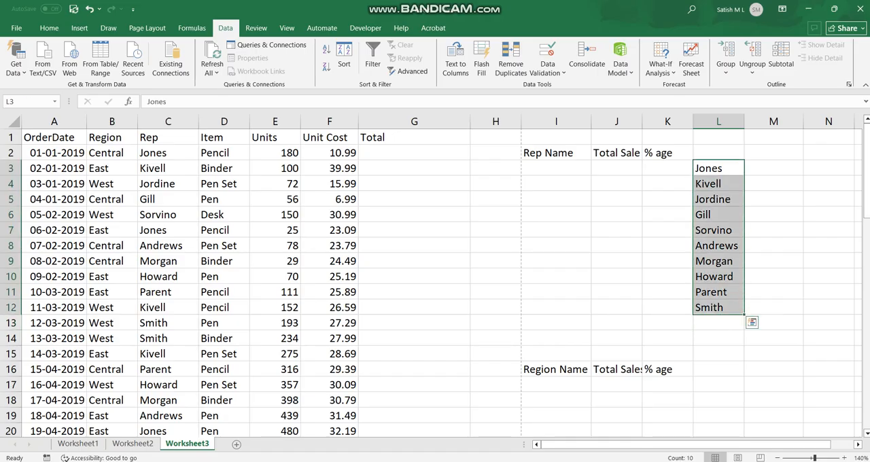
{"action": "right_click", "coordinate": [716, 184]}
{"action": "left_click", "coordinate": [739, 225]}
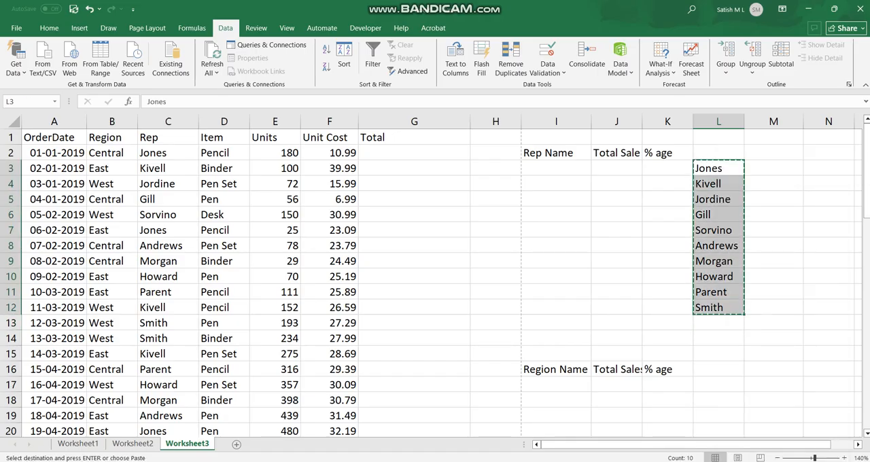
{"action": "right_click", "coordinate": [549, 168]}
{"action": "left_click", "coordinate": [566, 235]}
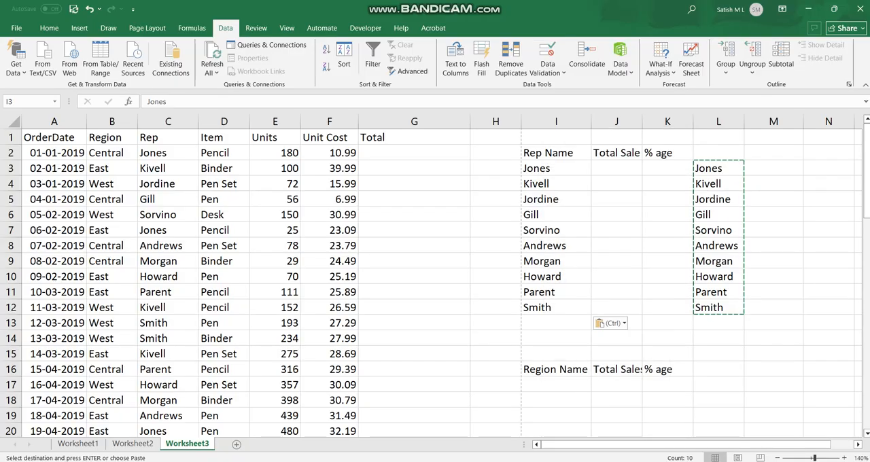
Step: Cancel the copy mode and delete the helper list of rep names in L3:L12
{"action": "left_click", "coordinate": [555, 323]}
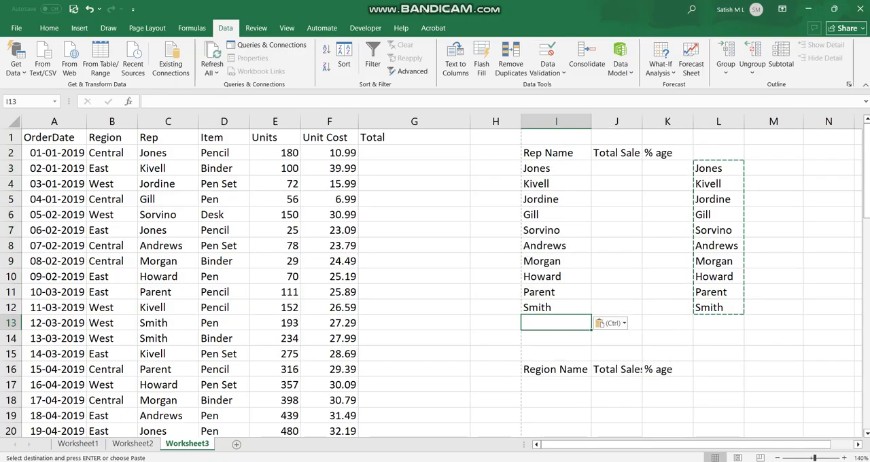
{"action": "key", "text": "Escape"}
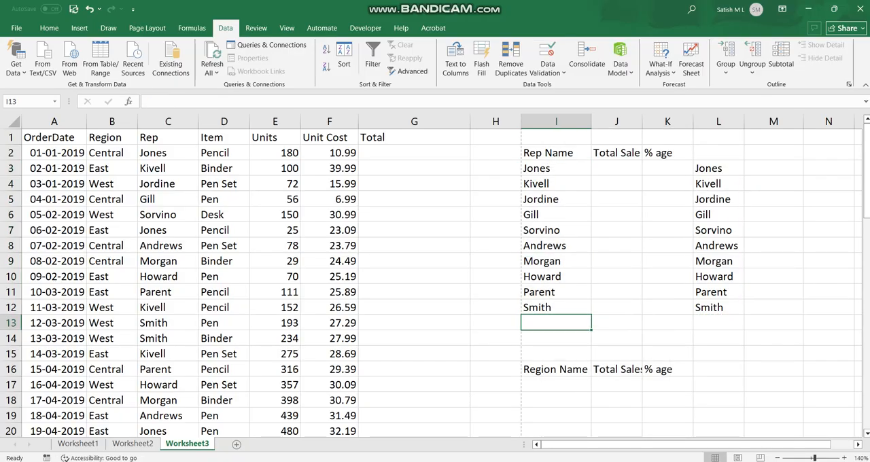
{"action": "left_click_drag", "start_coordinate": [718, 167], "coordinate": [718, 307]}
{"action": "key", "text": "Delete"}
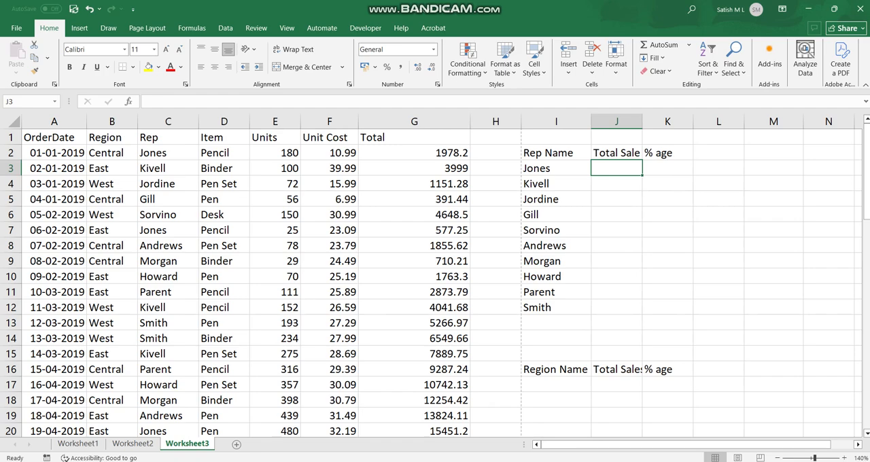
Step: Begin a SUMIF formula in J3, the Total Sales cell of the first rep
{"action": "key", "text": "BackSpace"}
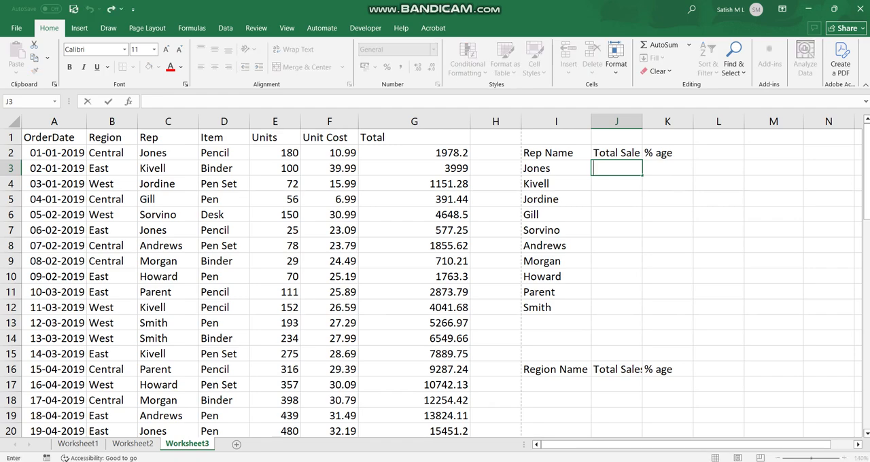
{"action": "type", "text": "="}
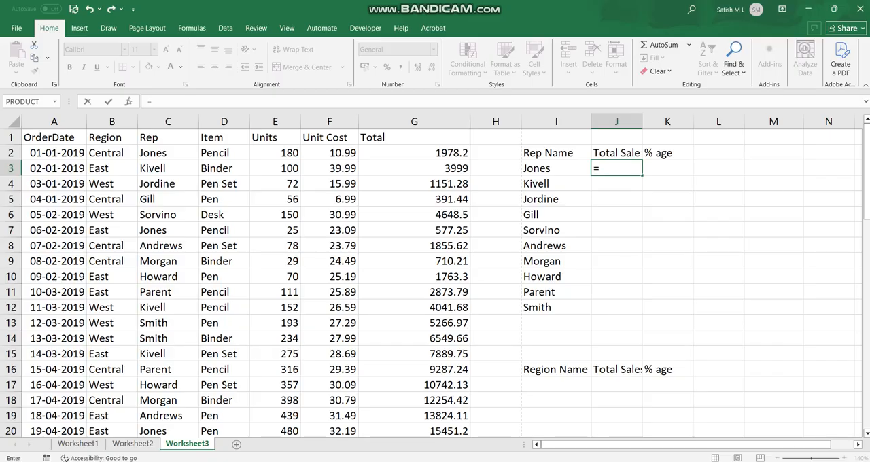
{"action": "type", "text": "sumif("}
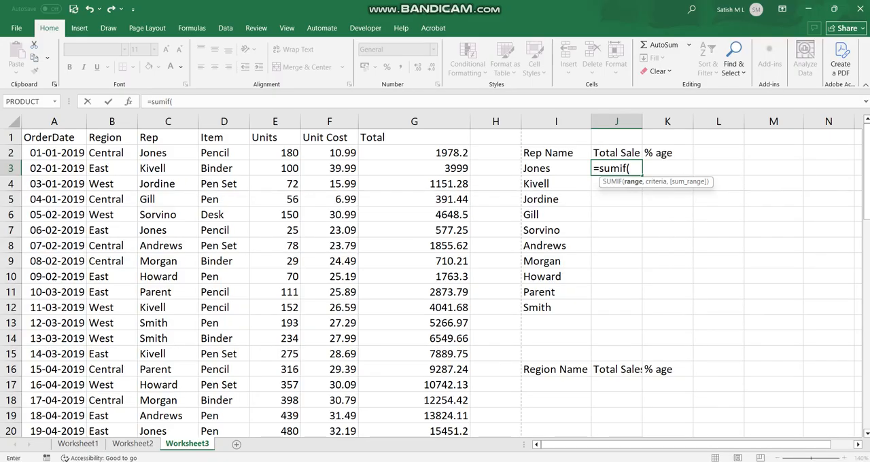
{"action": "left_click", "coordinate": [612, 183]}
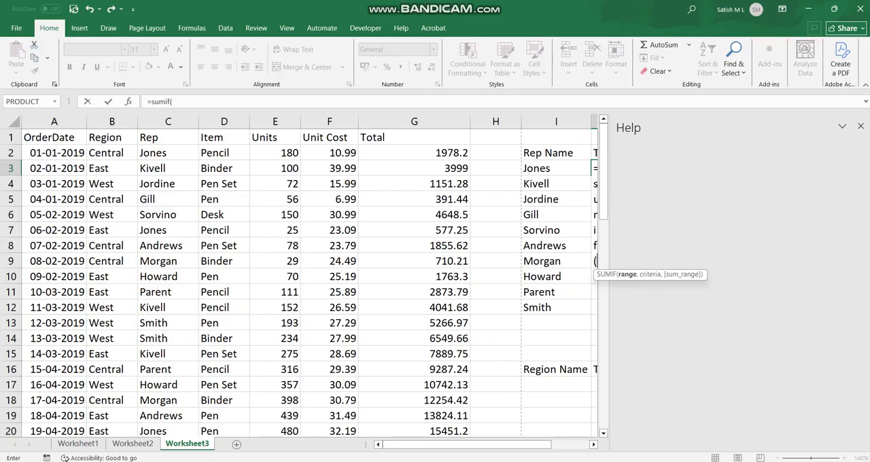
{"action": "left_click", "coordinate": [860, 126]}
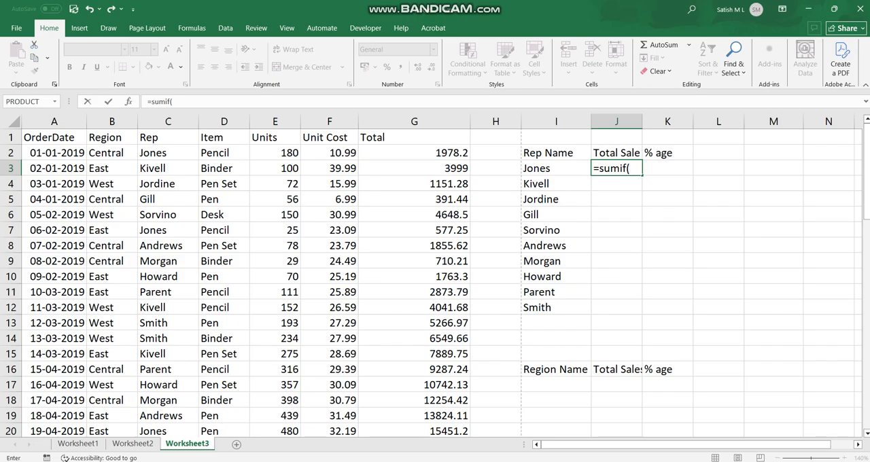
{"action": "left_click", "coordinate": [630, 169]}
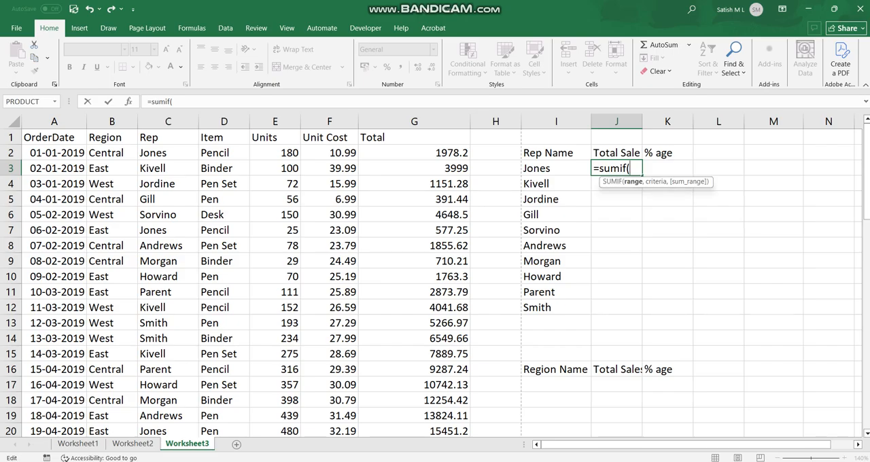
{"action": "left_click", "coordinate": [612, 182]}
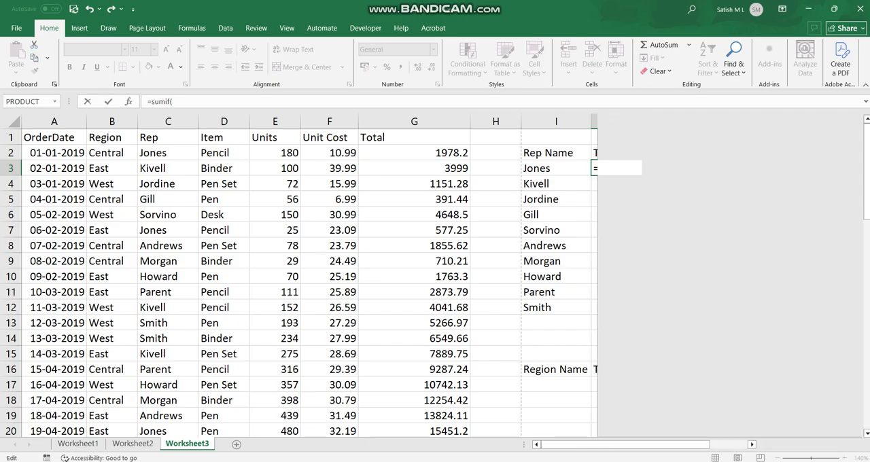
{"action": "left_click", "coordinate": [860, 126]}
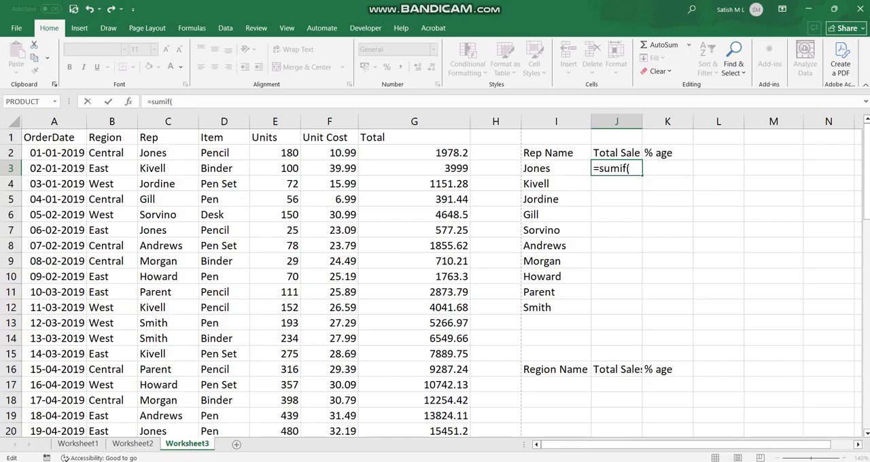
Step: Re-enter the SUMIF function name in J3 and set its range to the rep names in C2:C60
{"action": "key", "text": "BackSpace"}
{"action": "key", "text": "BackSpace"}
{"action": "key", "text": "BackSpace"}
{"action": "key", "text": "BackSpace"}
{"action": "key", "text": "BackSpace"}
{"action": "key", "text": "BackSpace"}
{"action": "type", "text": "sumif"}
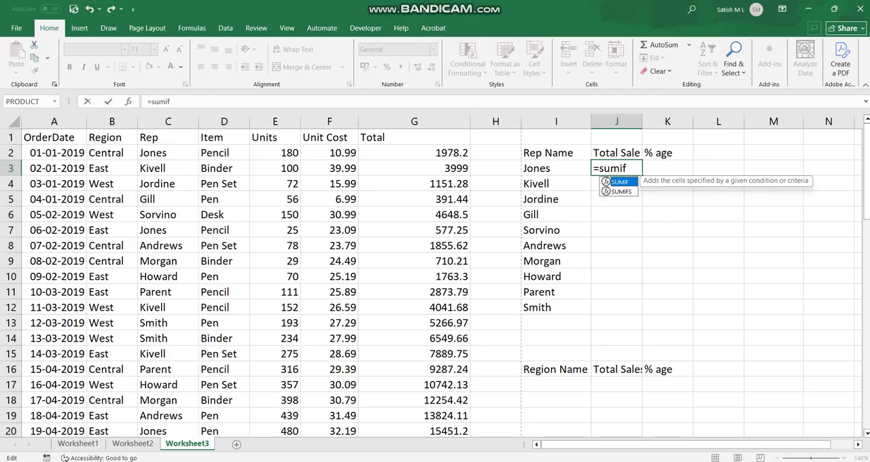
{"action": "key", "text": "Tab"}
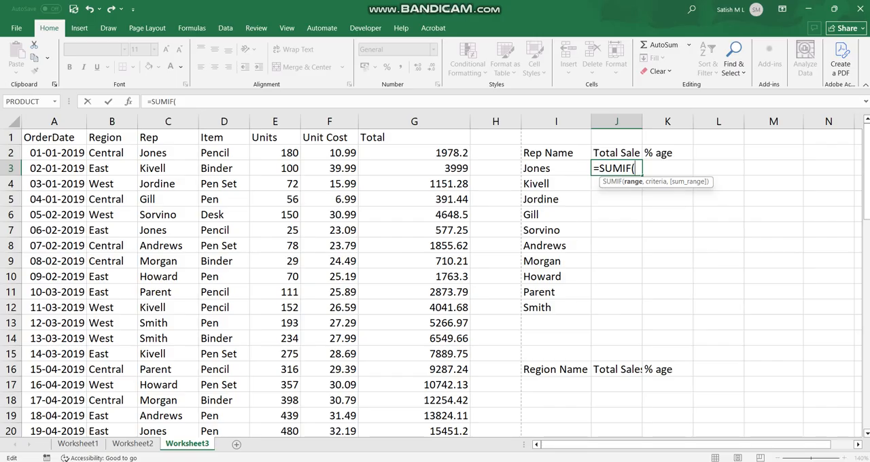
{"action": "left_click", "coordinate": [168, 153]}
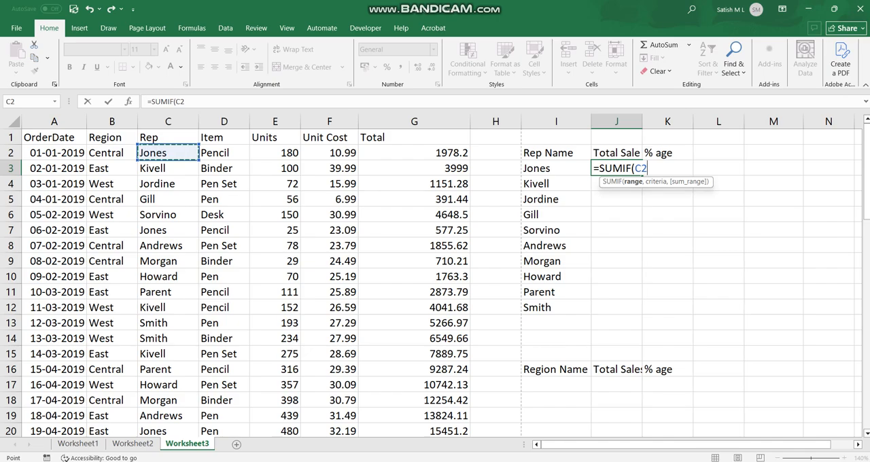
{"action": "key", "text": "F2"}
{"action": "key", "text": "shift+Down"}
{"action": "key", "text": "shift+Down"}
{"action": "key", "text": "shift+Down"}
{"action": "key", "text": "shift+Down"}
{"action": "key", "text": "shift+Down"}
{"action": "key", "text": "shift+Down"}
{"action": "key", "text": "shift+Down"}
{"action": "key", "text": "shift+Down"}
{"action": "key", "text": "shift+Down"}
{"action": "key", "text": "shift+Down"}
{"action": "key", "text": "shift+Down"}
{"action": "key", "text": "shift+Down"}
{"action": "key", "text": "shift+Down"}
{"action": "key", "text": "shift+Down"}
{"action": "key", "text": "shift+Down"}
{"action": "key", "text": "shift+Down"}
{"action": "key", "text": "shift+Down"}
{"action": "key", "text": "shift+Down"}
{"action": "key", "text": "shift+Down"}
{"action": "key", "text": "shift+Down"}
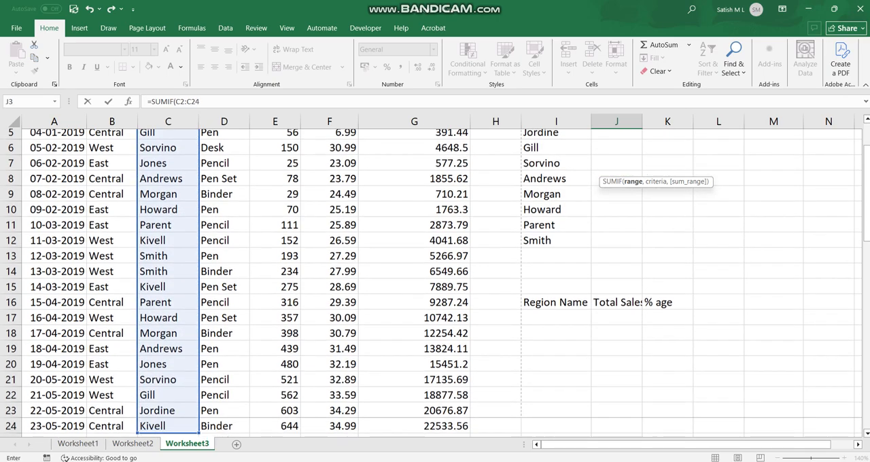
{"action": "key", "text": "shift+Down"}
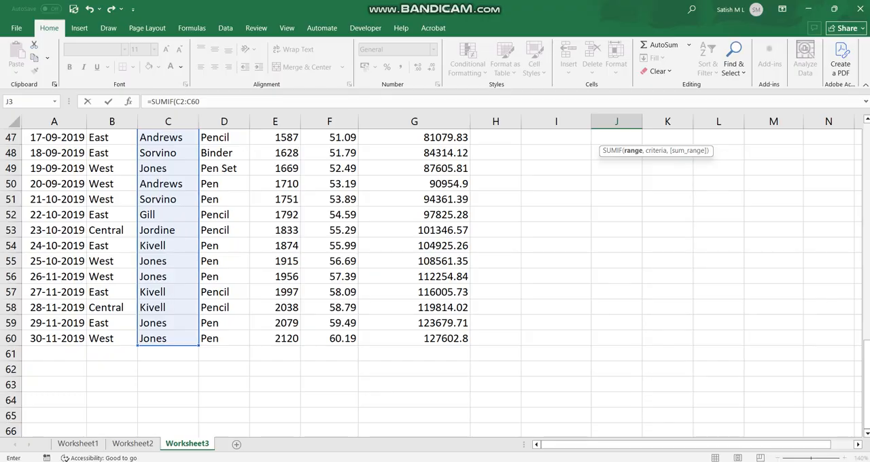
{"action": "scroll", "coordinate": [434, 272], "scroll_direction": "up", "scroll_amount": 15}
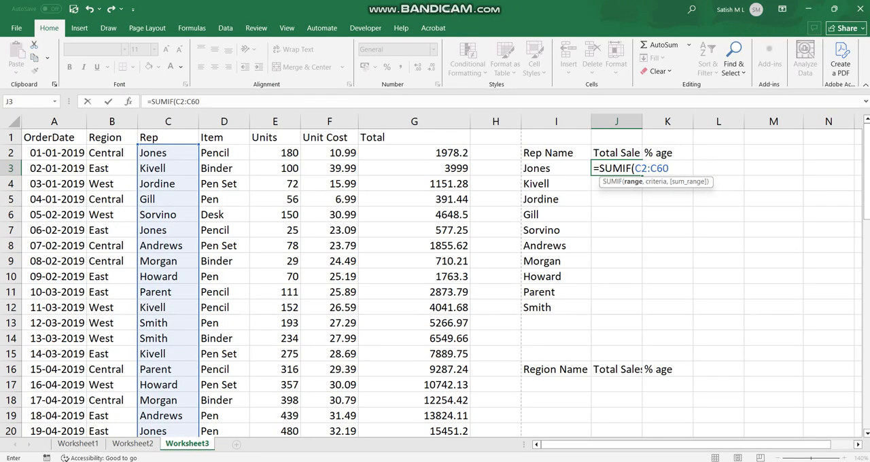
Step: Complete the SUMIF formula in J3 with I3 as the criteria and G2:G60 as the sum range
{"action": "type", "text": ","}
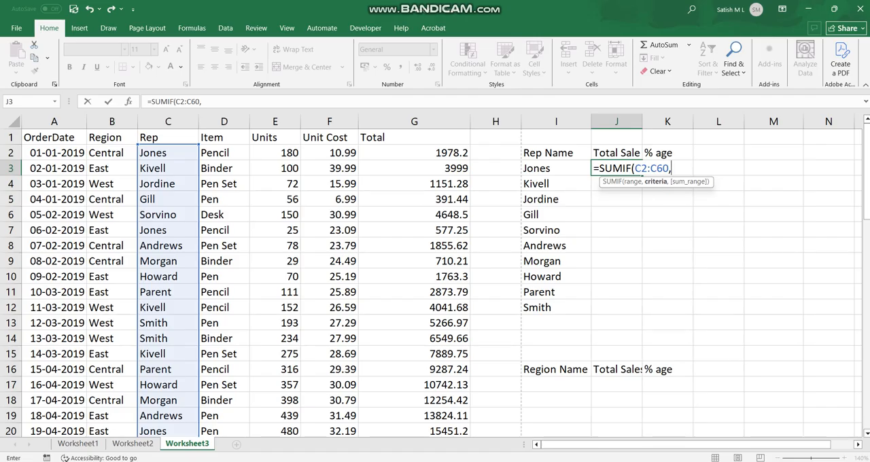
{"action": "key", "text": "Left"}
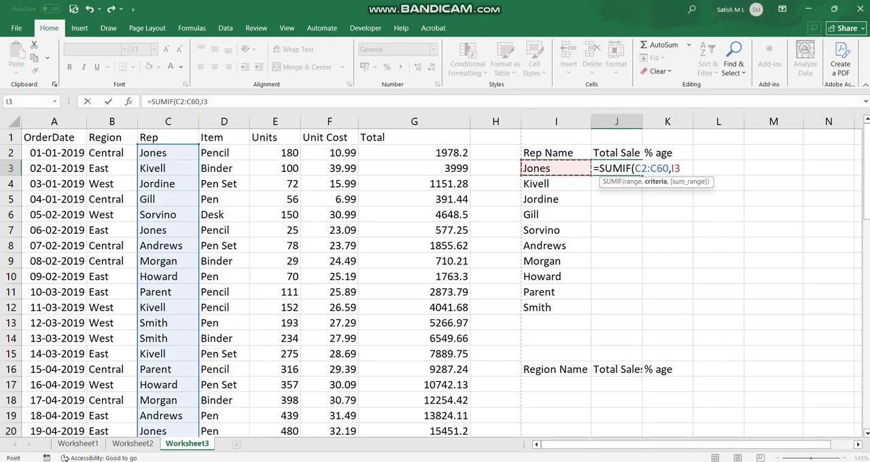
{"action": "type", "text": ","}
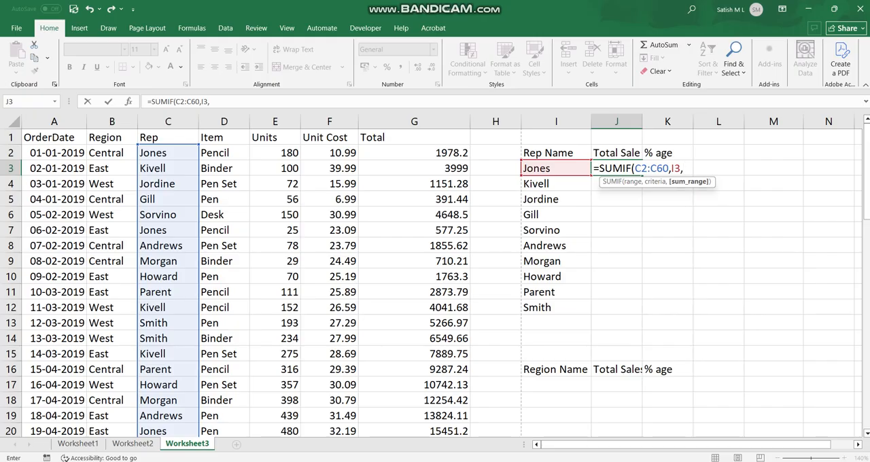
{"action": "left_click", "coordinate": [414, 153]}
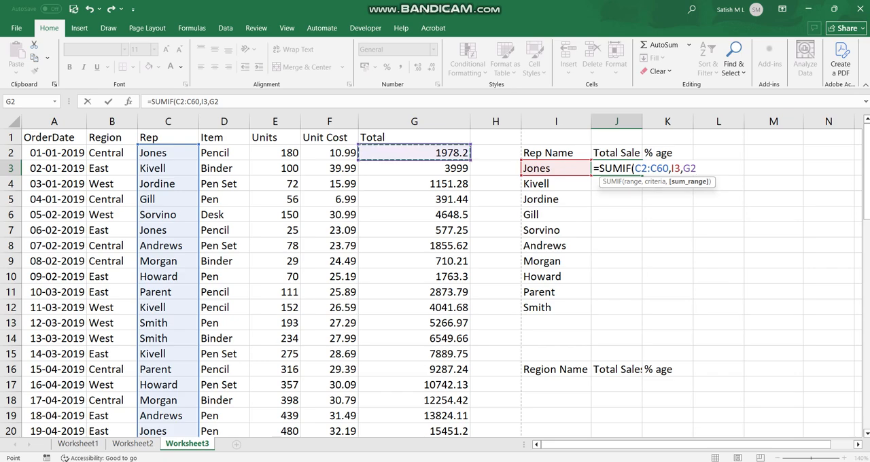
{"action": "left_click_drag", "start_coordinate": [414, 153], "coordinate": [413, 245]}
{"action": "scroll", "coordinate": [414, 246], "scroll_direction": "up", "scroll_amount": 18}
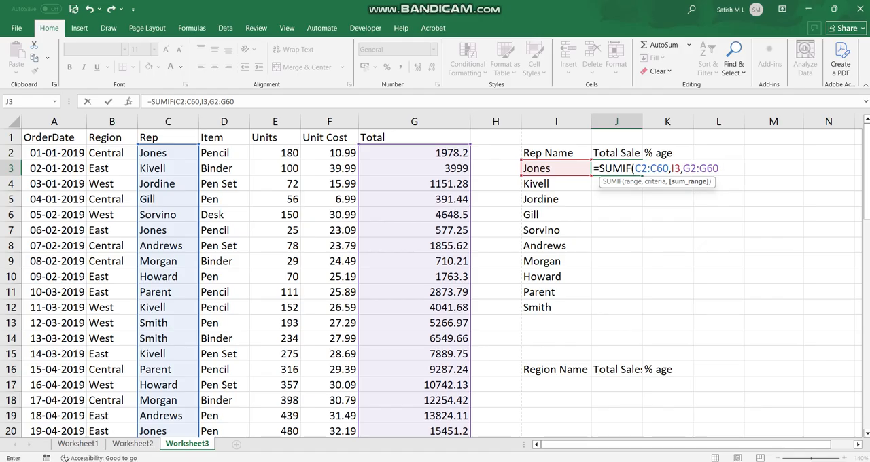
{"action": "type", "text": ")"}
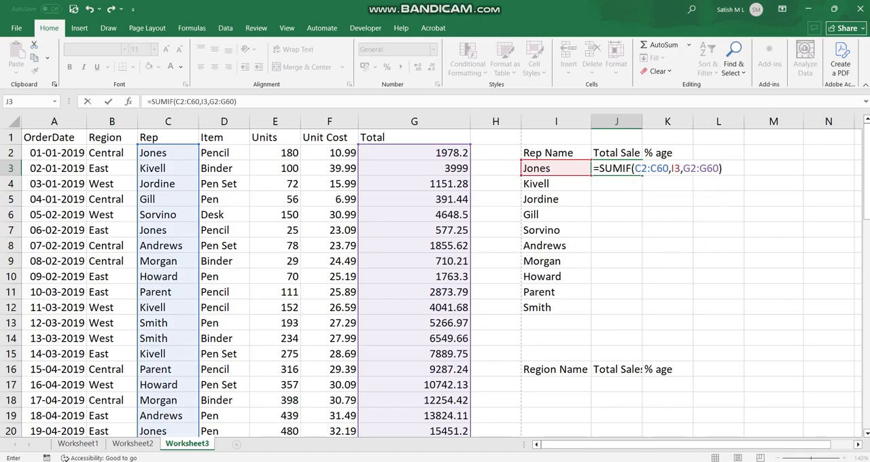
{"action": "key", "text": "Return"}
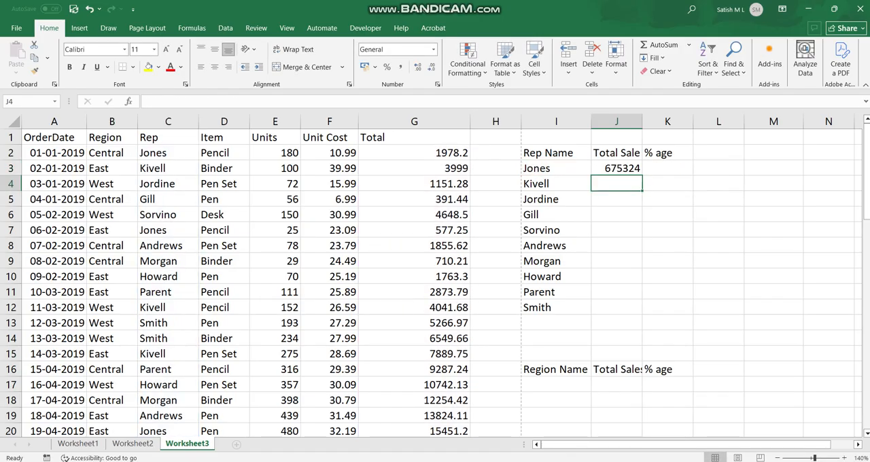
Step: Correct the J2 header to Total Sales and autofit the width of column J
{"action": "left_click", "coordinate": [617, 168]}
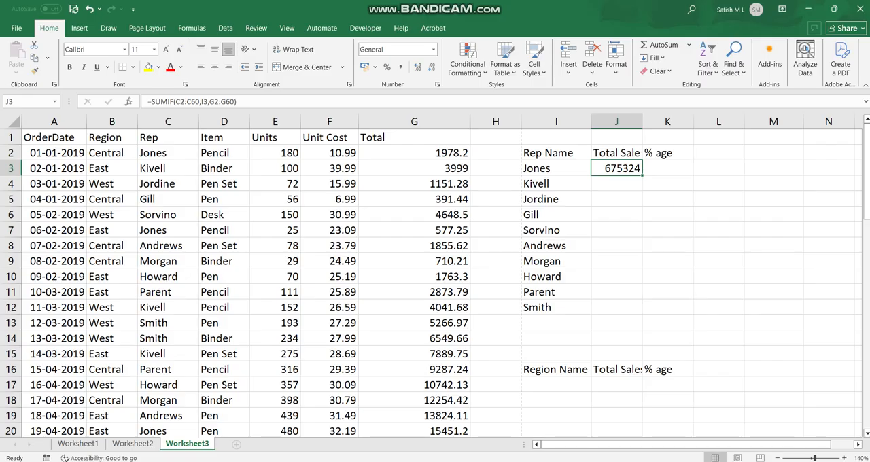
{"action": "key", "text": "Up"}
{"action": "key", "text": "Right"}
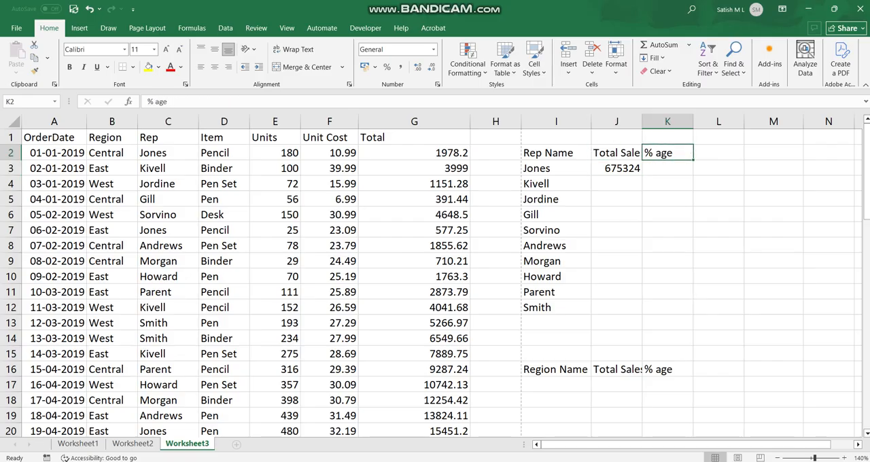
{"action": "key", "text": "Left"}
{"action": "key", "text": "F2"}
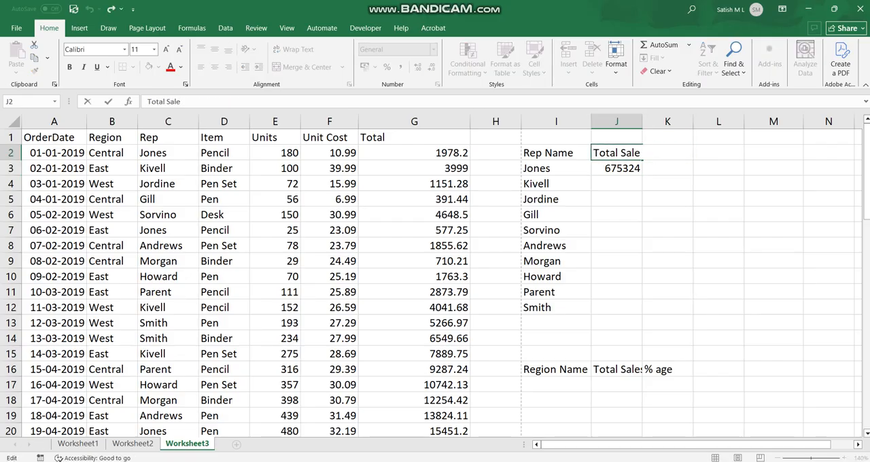
{"action": "key", "text": "Escape"}
{"action": "key", "text": "alt+h"}
{"action": "key", "text": "o"}
{"action": "key", "text": "i"}
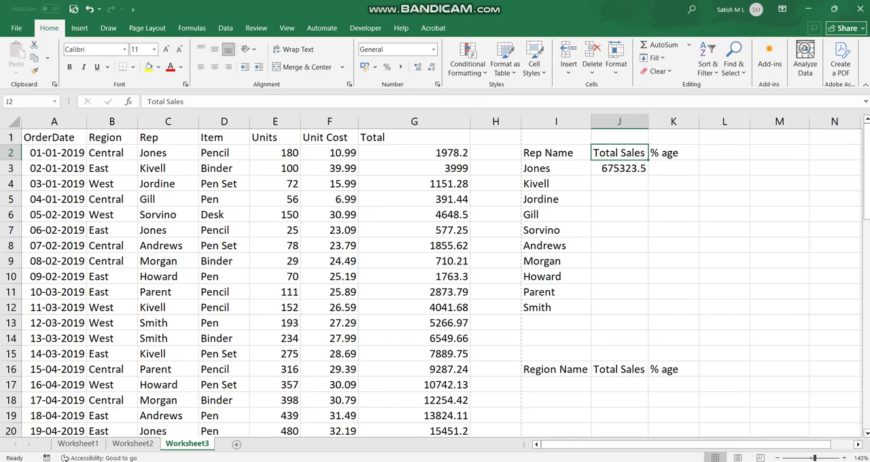
Step: Fill the SUMIF formula from J3 down through J12 for all reps
{"action": "key", "text": "alt+Tab"}
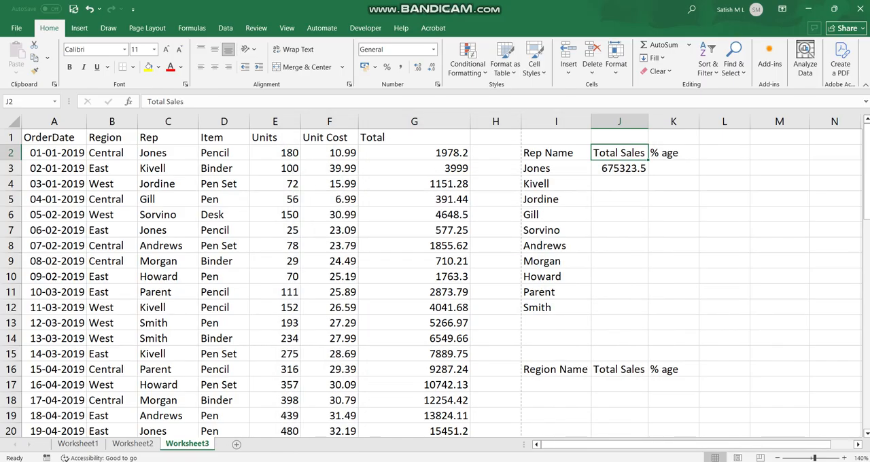
{"action": "left_click", "coordinate": [618, 169]}
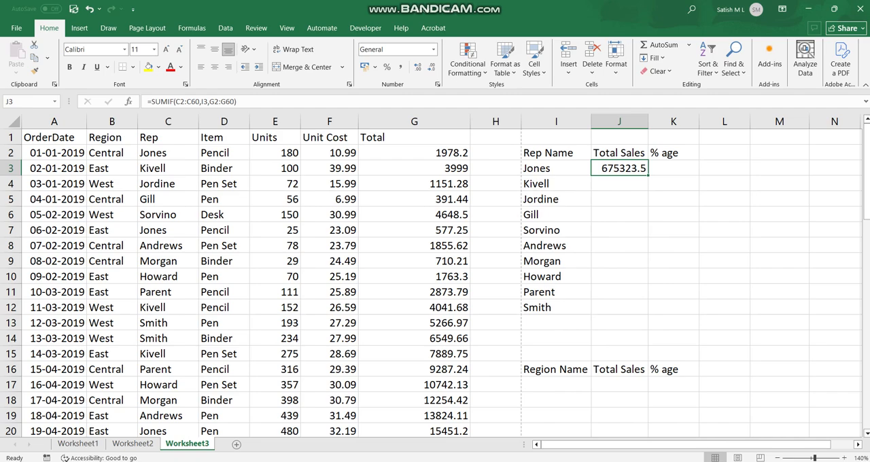
{"action": "left_click", "coordinate": [555, 168]}
{"action": "left_click", "coordinate": [618, 169]}
{"action": "left_click_drag", "start_coordinate": [648, 175], "coordinate": [648, 314]}
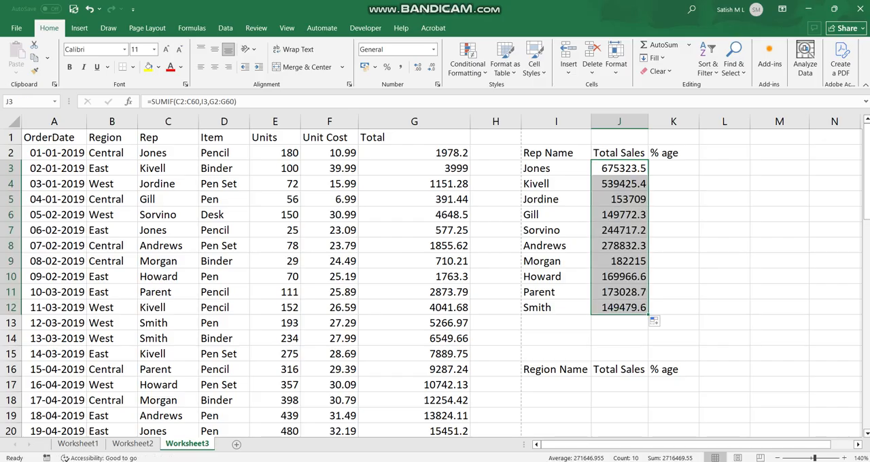
Step: Examine which ranges the copied SUMIF formulas in J4 and J7 refer to
{"action": "left_click", "coordinate": [619, 183]}
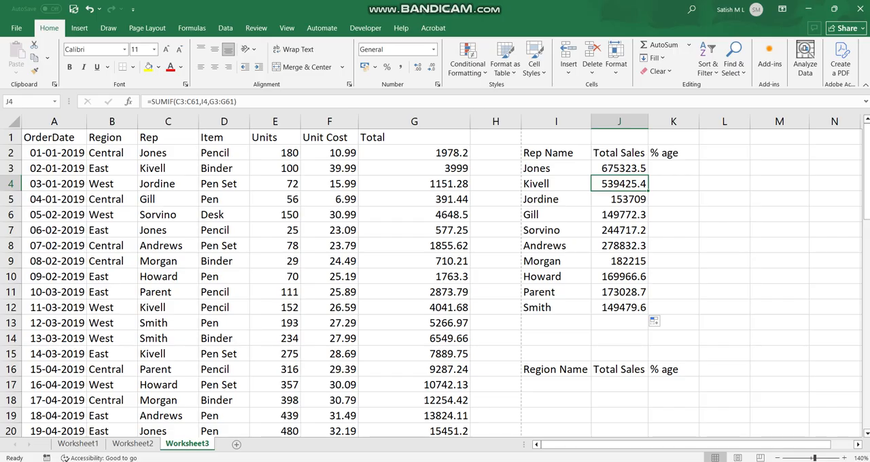
{"action": "double_click", "coordinate": [612, 183]}
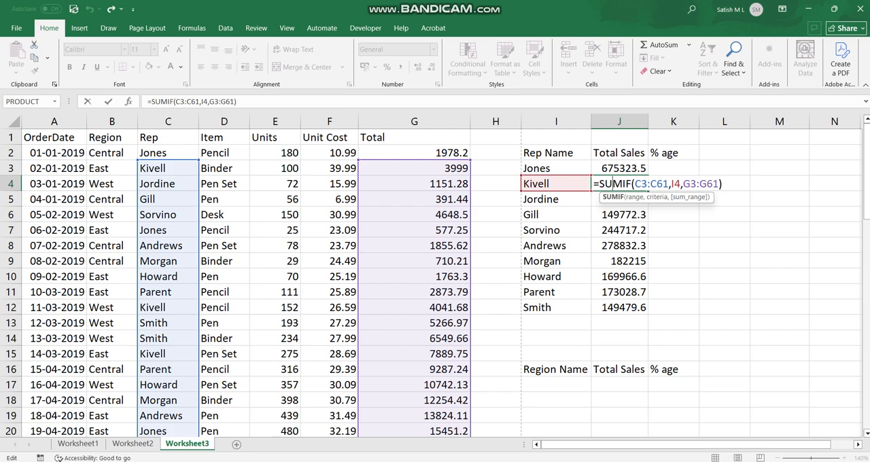
{"action": "left_click", "coordinate": [619, 231]}
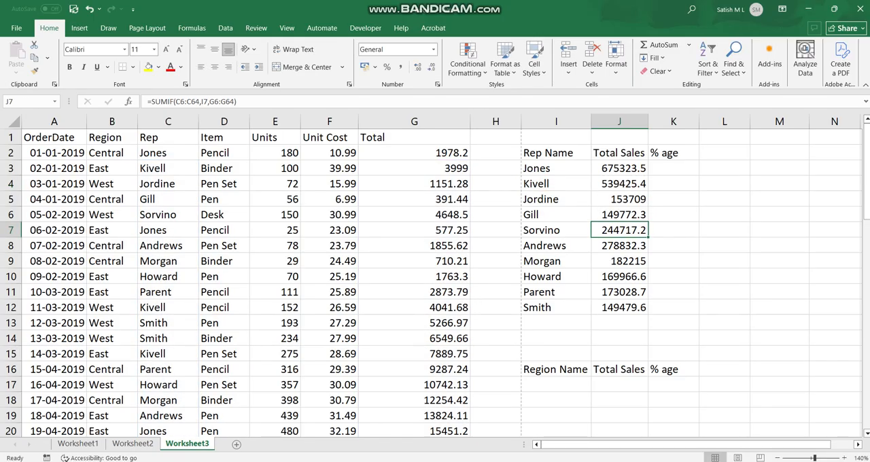
{"action": "double_click", "coordinate": [623, 230]}
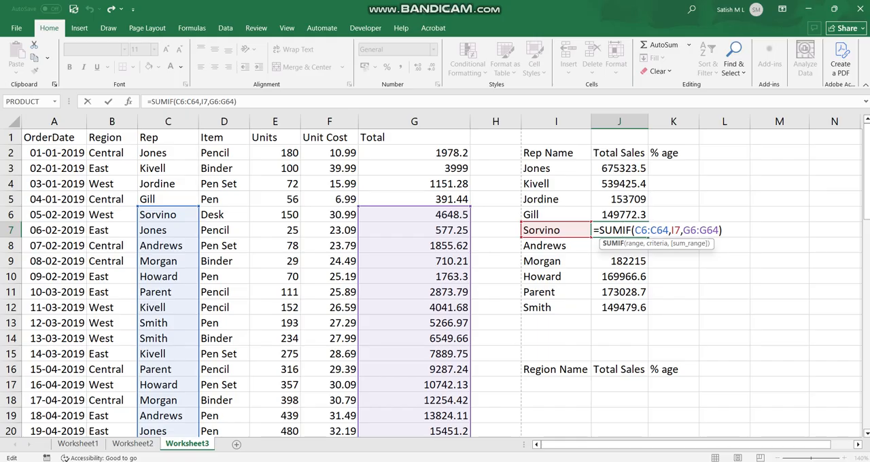
Step: Lock the column references in the J3 formula, making it =SUMIF($C2:$C60,I3,$G2:$G60)
{"action": "double_click", "coordinate": [605, 168]}
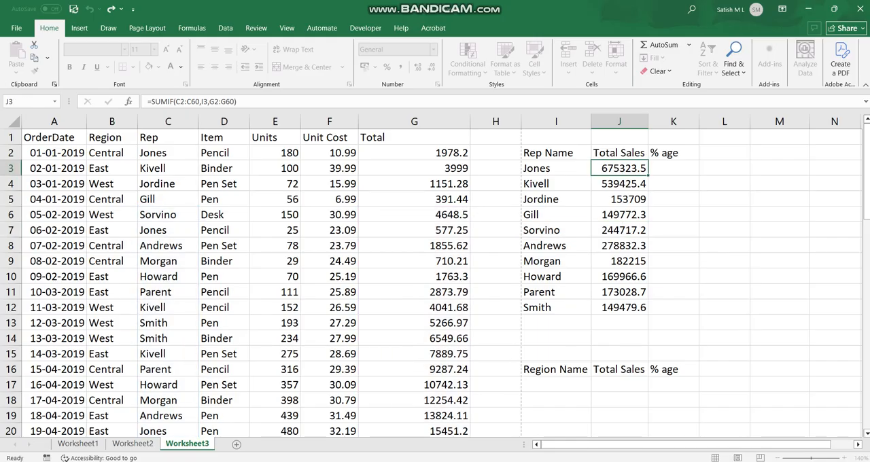
{"action": "left_click", "coordinate": [635, 168]}
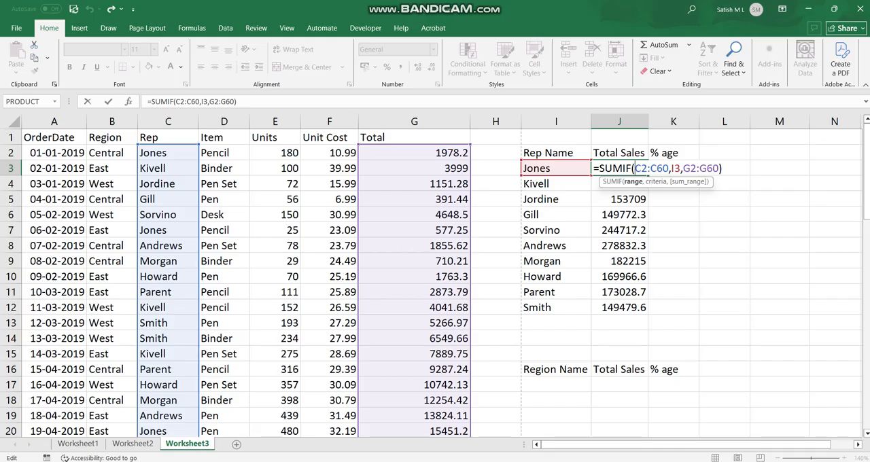
{"action": "type", "text": "$"}
{"action": "left_click", "coordinate": [656, 169]}
{"action": "type", "text": "$"}
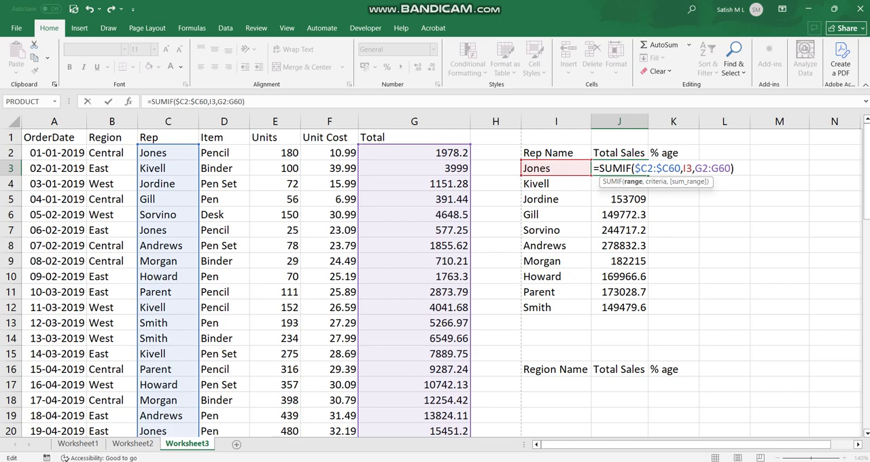
{"action": "left_click", "coordinate": [694, 169]}
{"action": "type", "text": "$"}
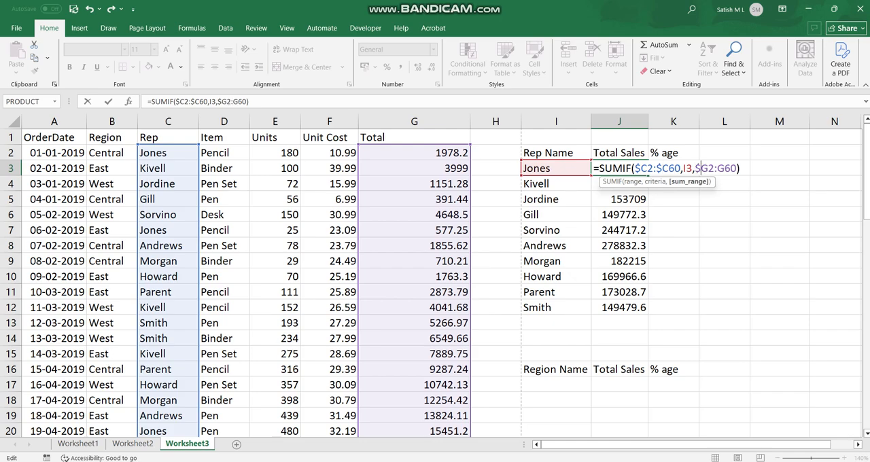
{"action": "left_click", "coordinate": [716, 169]}
{"action": "type", "text": "$"}
{"action": "key", "text": "ctrl+Return"}
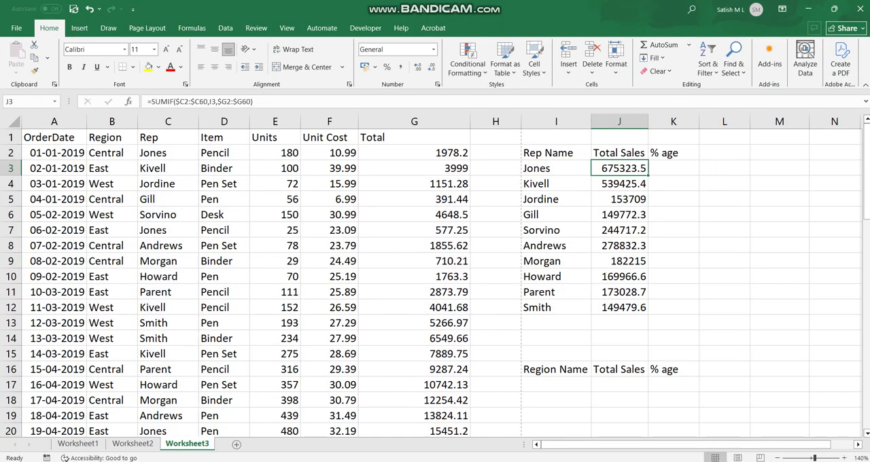
Step: Copy the column-locked formula from J3 down to J12 and inspect the ranges used in J4
{"action": "left_click_drag", "start_coordinate": [647, 176], "coordinate": [648, 313]}
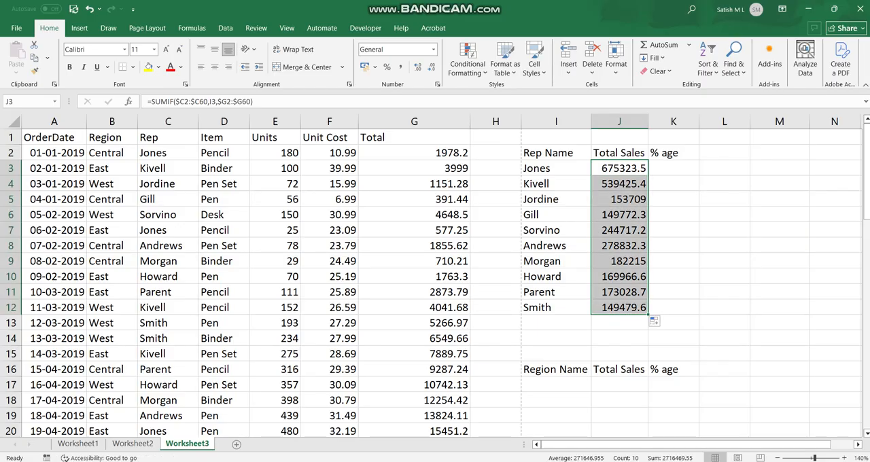
{"action": "key", "text": "Down"}
{"action": "key", "text": "F2"}
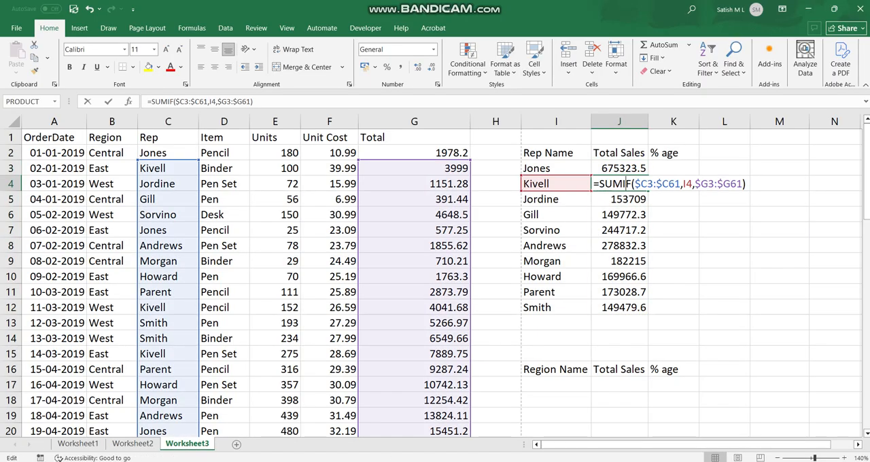
{"action": "key", "text": "Escape"}
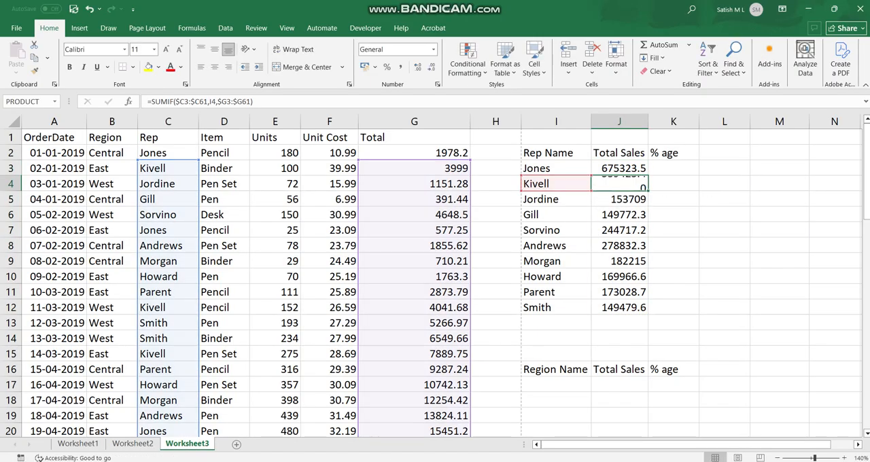
{"action": "key", "text": "F2"}
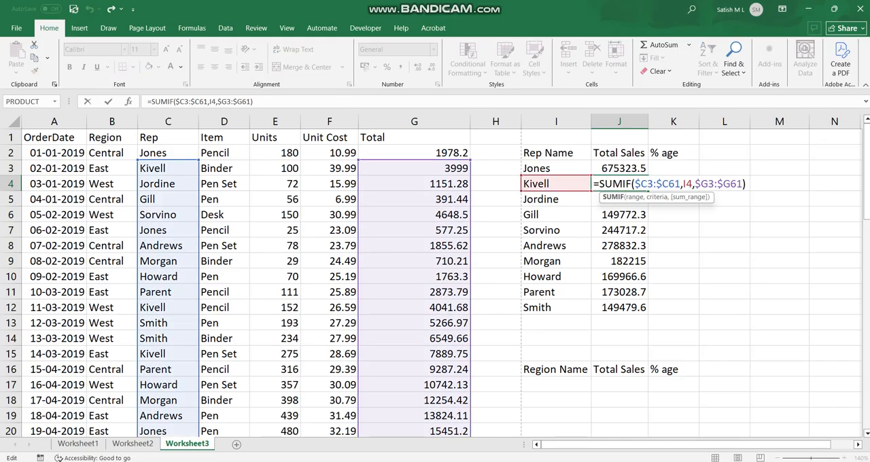
{"action": "key", "text": "Escape"}
{"action": "key", "text": "Up"}
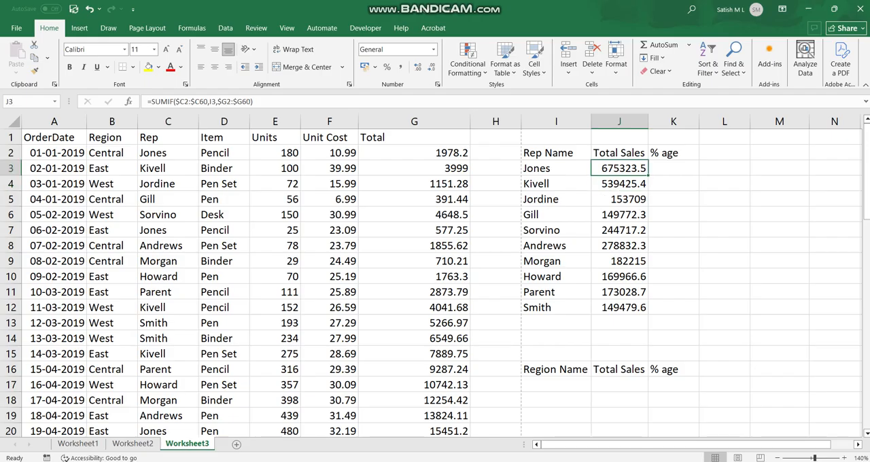
Step: Refill J4:J12 with the SUMIF formula from J3
{"action": "left_click_drag", "start_coordinate": [648, 176], "coordinate": [648, 315]}
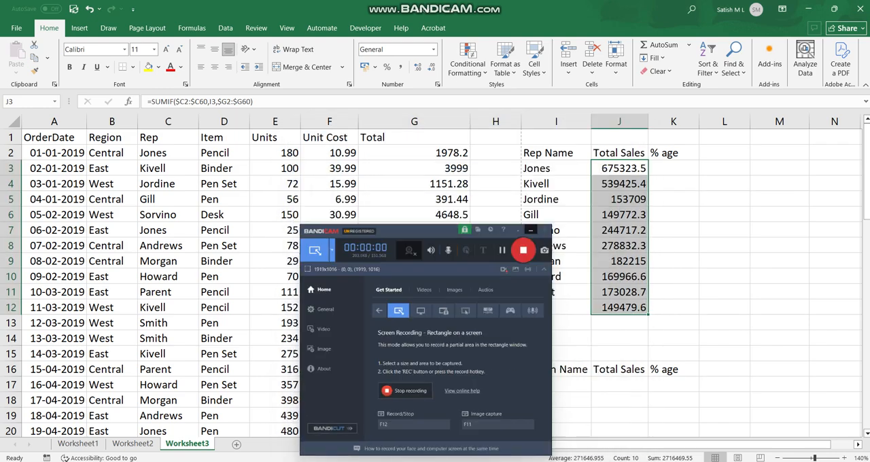
{"action": "left_click", "coordinate": [530, 230]}
{"action": "left_click", "coordinate": [619, 214]}
Step: Make both ranges in the J3 formula fully absolute, =SUMIF($C$2:$C$60,I3,$G$2:$G$60), and fill it down to J12
{"action": "double_click", "coordinate": [619, 168]}
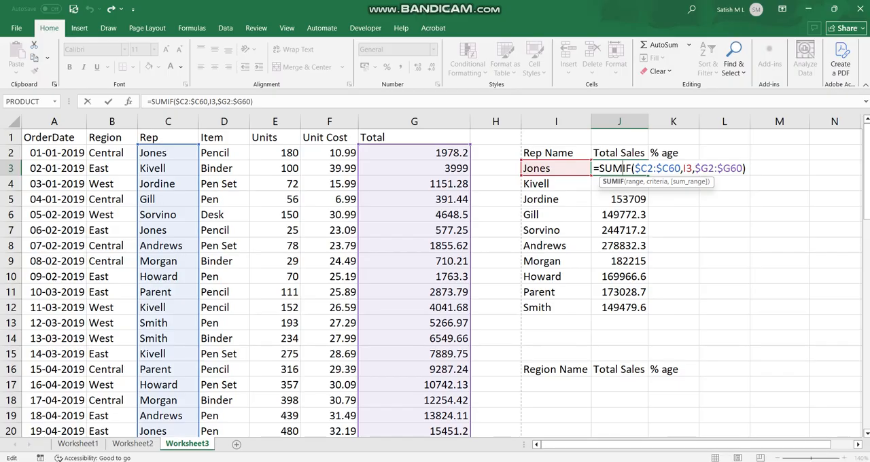
{"action": "left_click", "coordinate": [648, 169]}
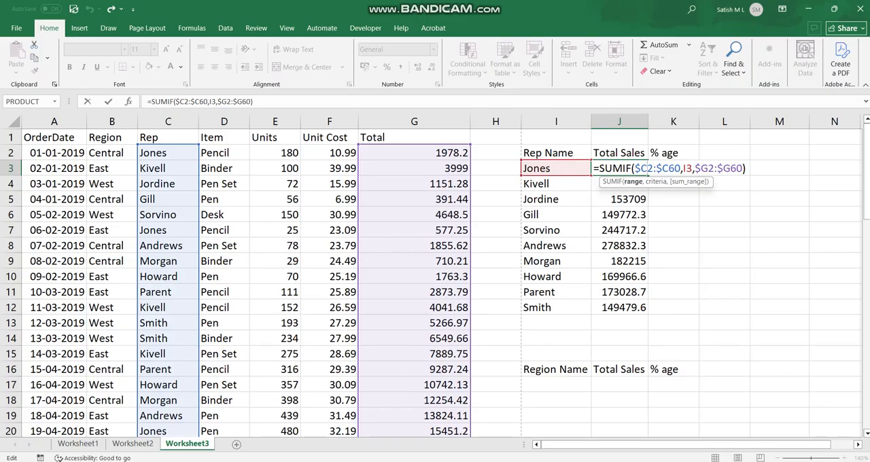
{"action": "type", "text": "$"}
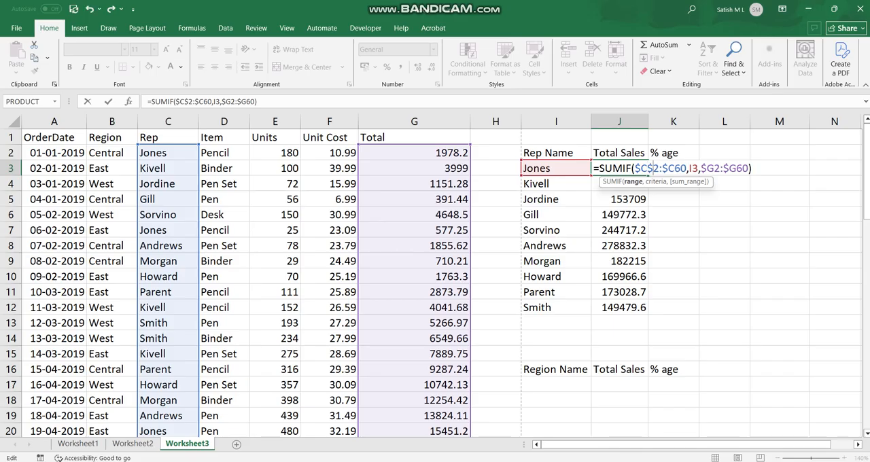
{"action": "left_click", "coordinate": [674, 169]}
{"action": "type", "text": "$"}
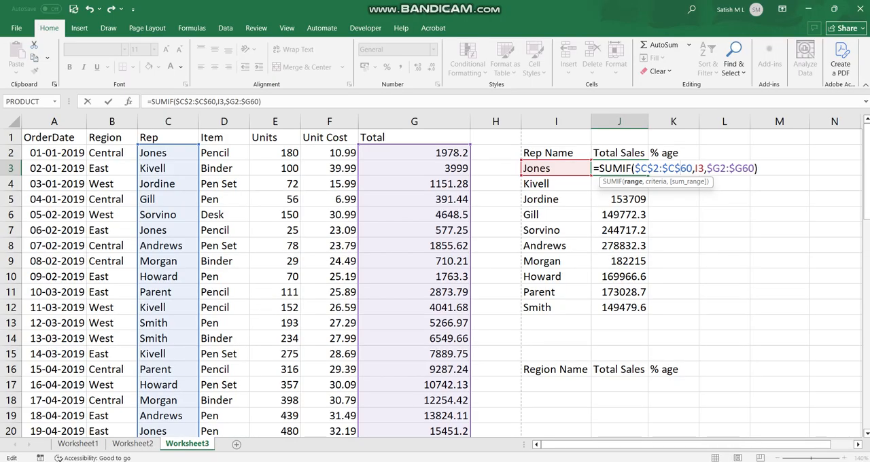
{"action": "left_click", "coordinate": [719, 168]}
{"action": "type", "text": "$C"}
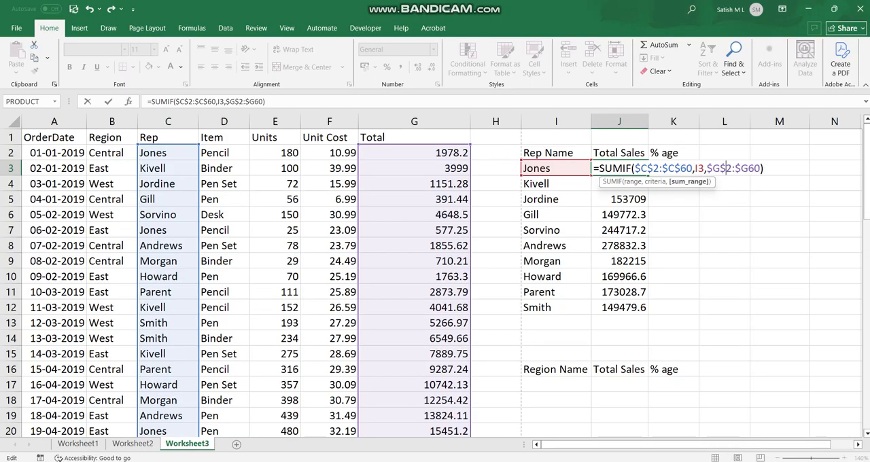
{"action": "type", "text": "$"}
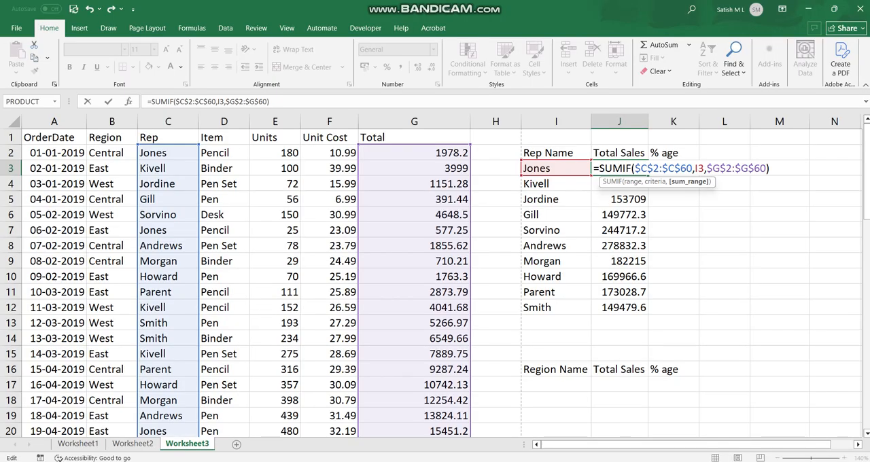
{"action": "key", "text": "ctrl+Return"}
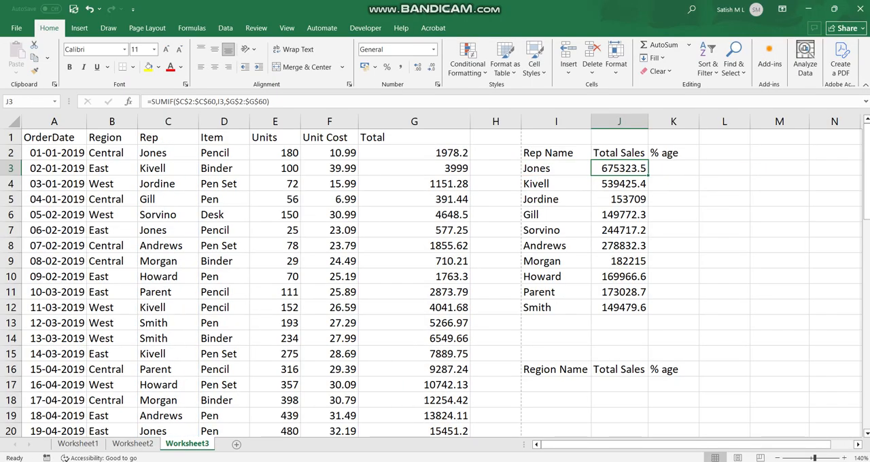
{"action": "left_click_drag", "start_coordinate": [648, 175], "coordinate": [648, 313]}
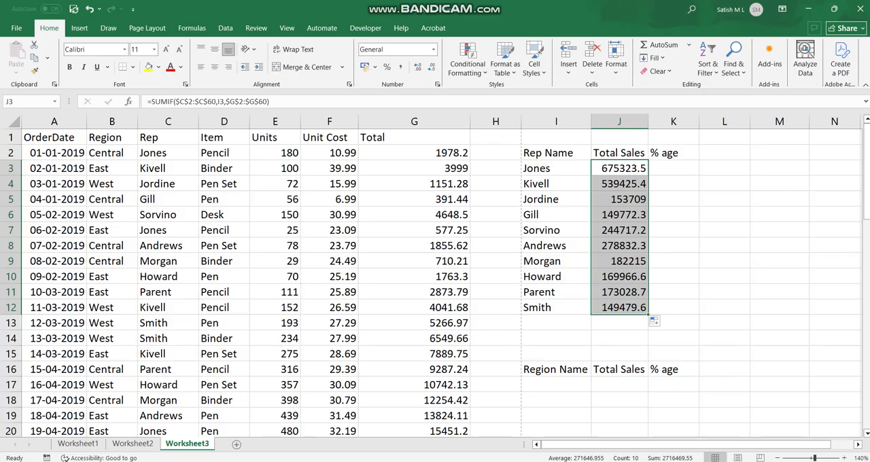
Step: Inspect the ranges and criteria cell used by the copied SUMIF formulas in J4, J6, J8 and J11
{"action": "left_click", "coordinate": [623, 184]}
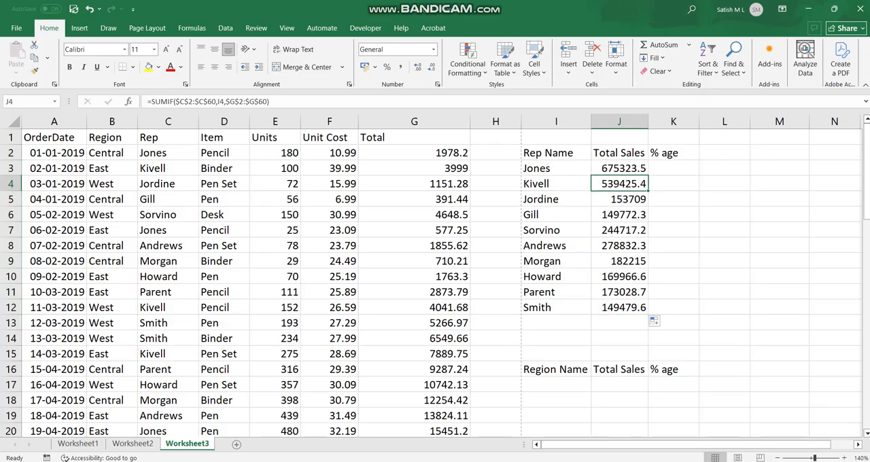
{"action": "double_click", "coordinate": [623, 184]}
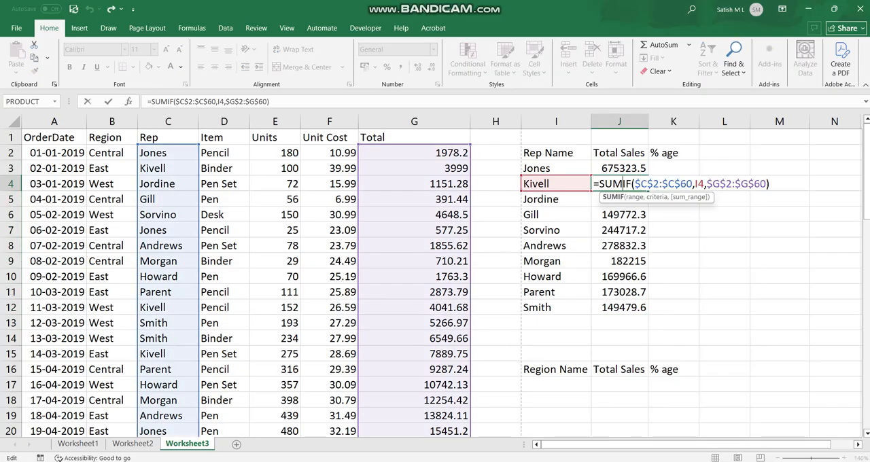
{"action": "left_click", "coordinate": [626, 214]}
{"action": "double_click", "coordinate": [625, 214]}
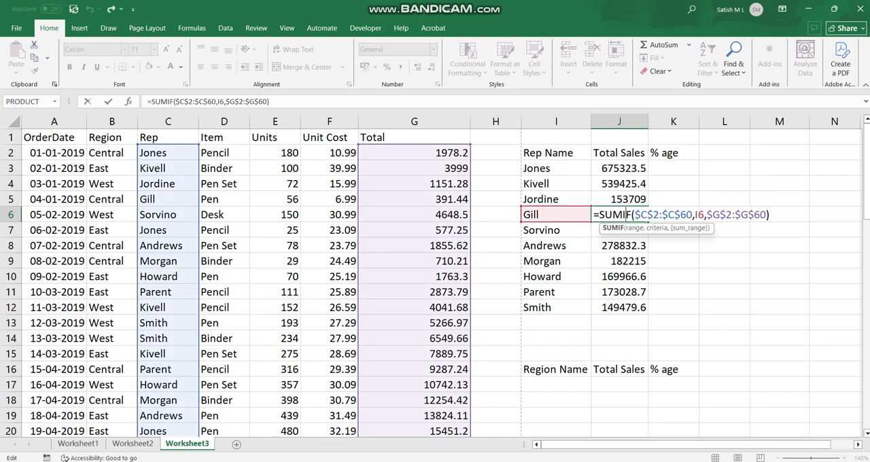
{"action": "left_click", "coordinate": [614, 245]}
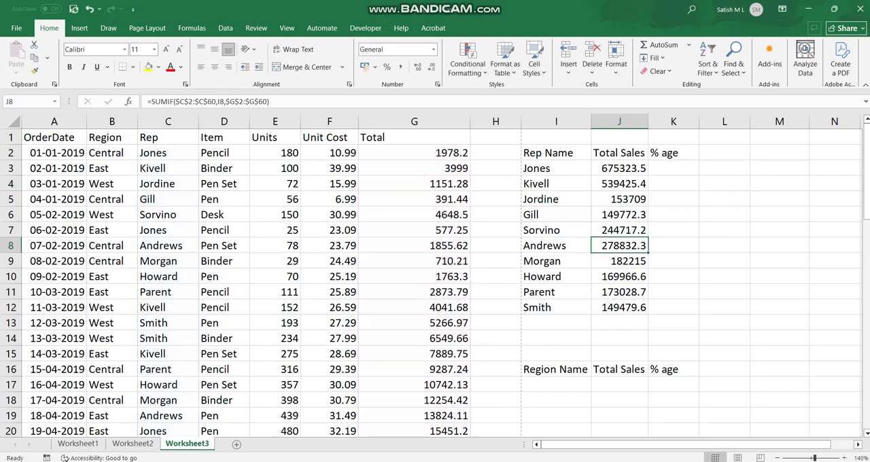
{"action": "double_click", "coordinate": [613, 245]}
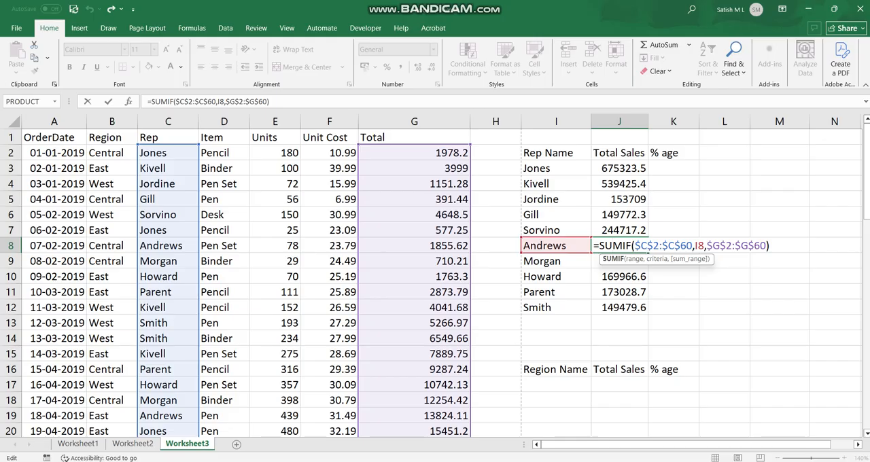
{"action": "left_click", "coordinate": [622, 292]}
{"action": "double_click", "coordinate": [622, 291]}
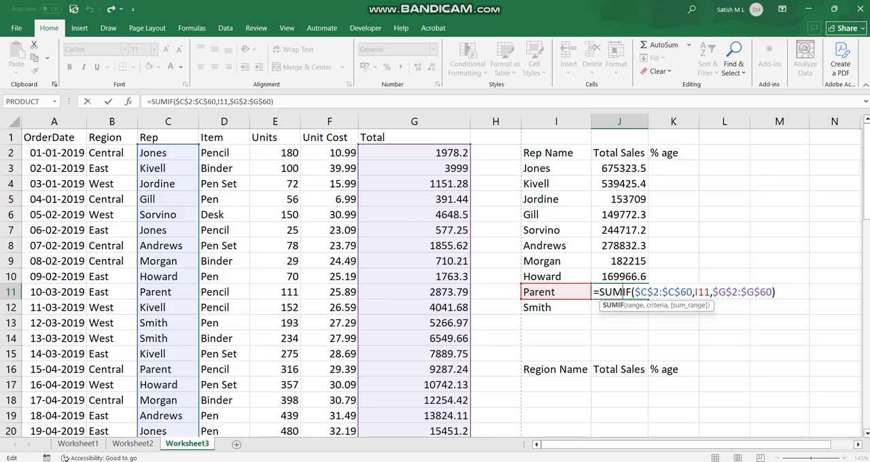
{"action": "key", "text": "ctrl+Return"}
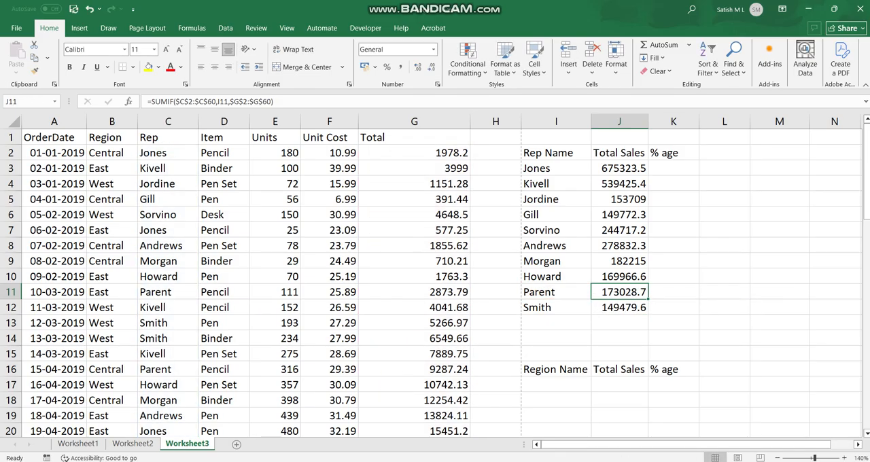
Step: Refill J4:J12 from the J3 formula and check the ranges used in J4 and J7
{"action": "left_click", "coordinate": [619, 169]}
{"action": "left_click_drag", "start_coordinate": [649, 176], "coordinate": [647, 309]}
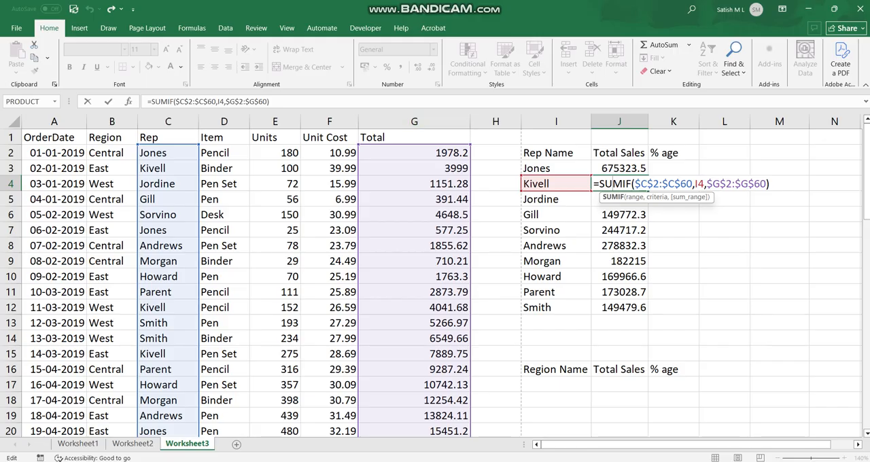
{"action": "double_click", "coordinate": [625, 231]}
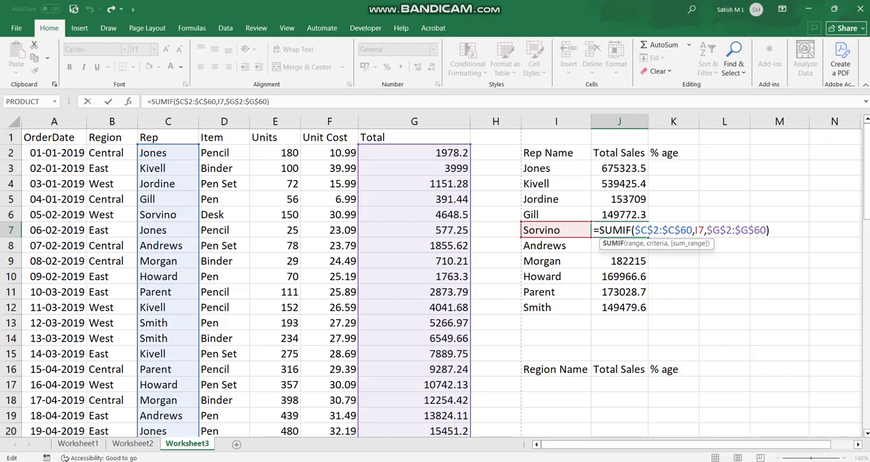
{"action": "key", "text": "ctrl+Return"}
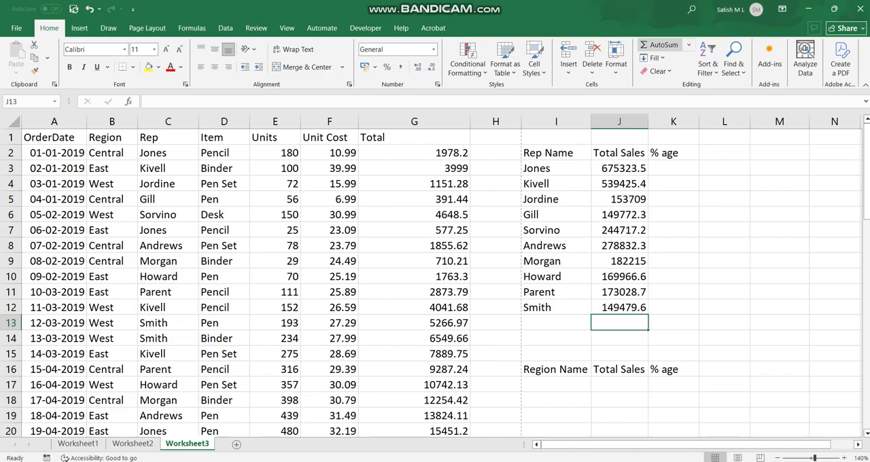
Step: Total the reps' sales in J13 with =SUM(J3:J12)
{"action": "left_click", "coordinate": [658, 44]}
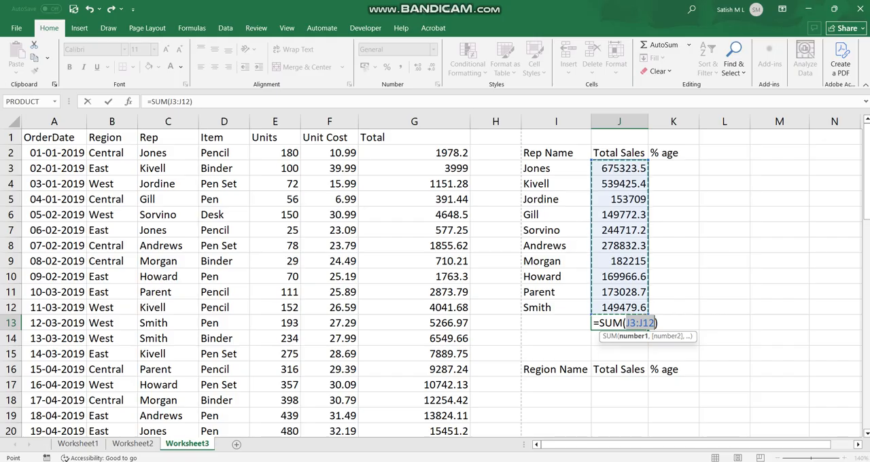
{"action": "key", "text": "Return"}
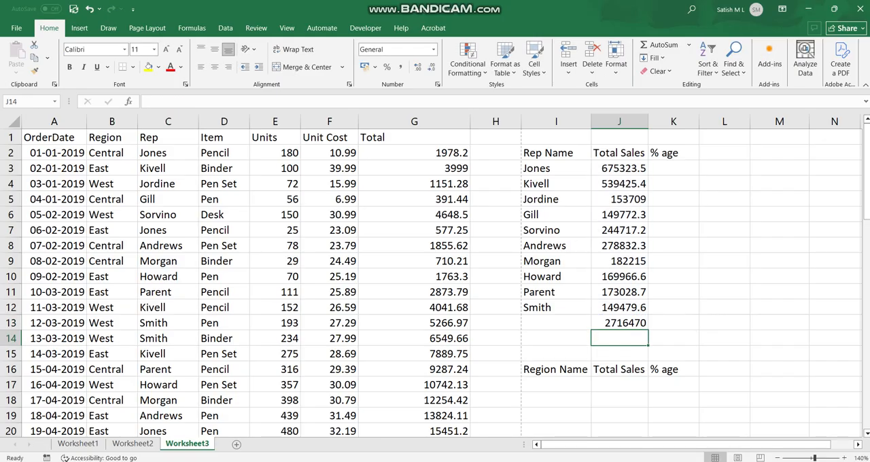
{"action": "left_click", "coordinate": [619, 323]}
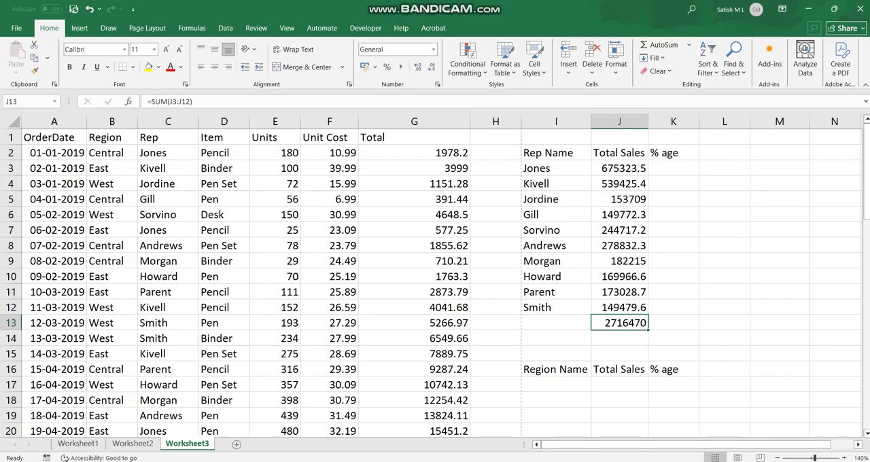
Step: Calculate the first rep's share of total sales in K3 with the formula =J3/J13
{"action": "left_click", "coordinate": [673, 168]}
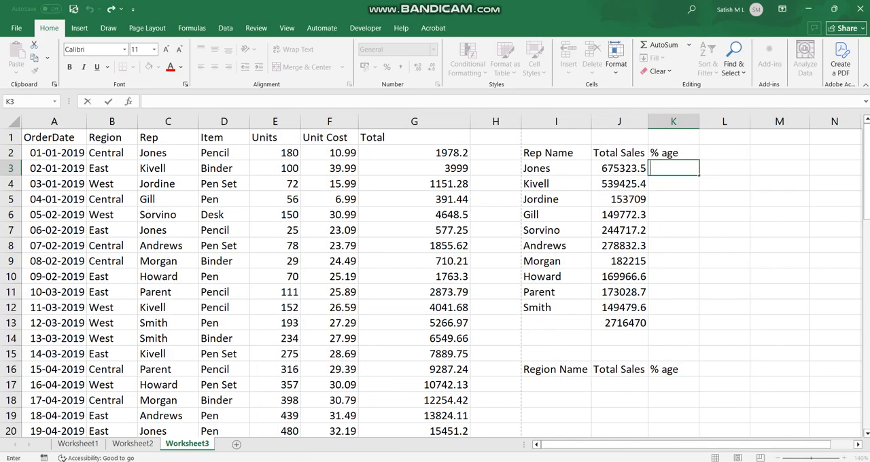
{"action": "key", "text": "F2"}
{"action": "type", "text": "="}
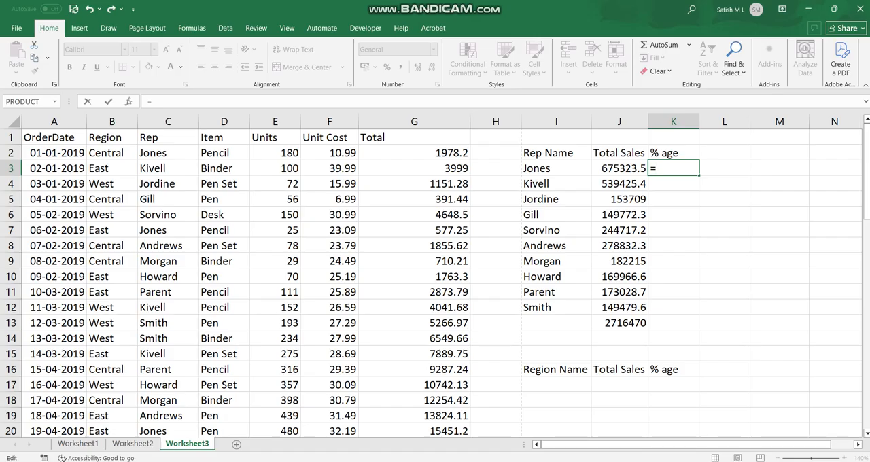
{"action": "type", "text": "j3/"}
{"action": "key", "text": "BackSpace"}
{"action": "key", "text": "BackSpace"}
{"action": "key", "text": "BackSpace"}
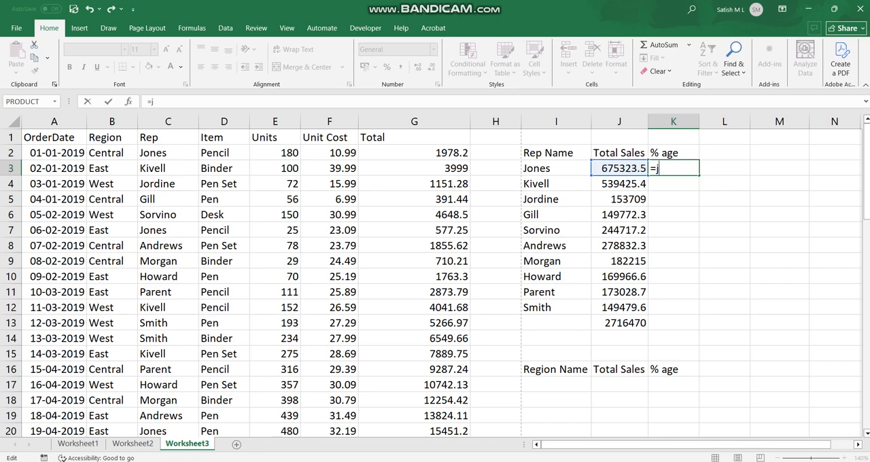
{"action": "type", "text": "J3/"}
{"action": "left_click", "coordinate": [619, 323]}
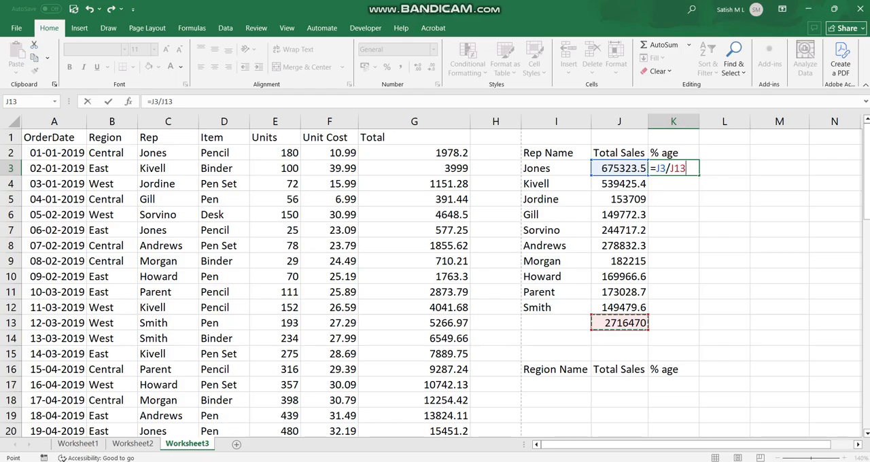
{"action": "key", "text": "Return"}
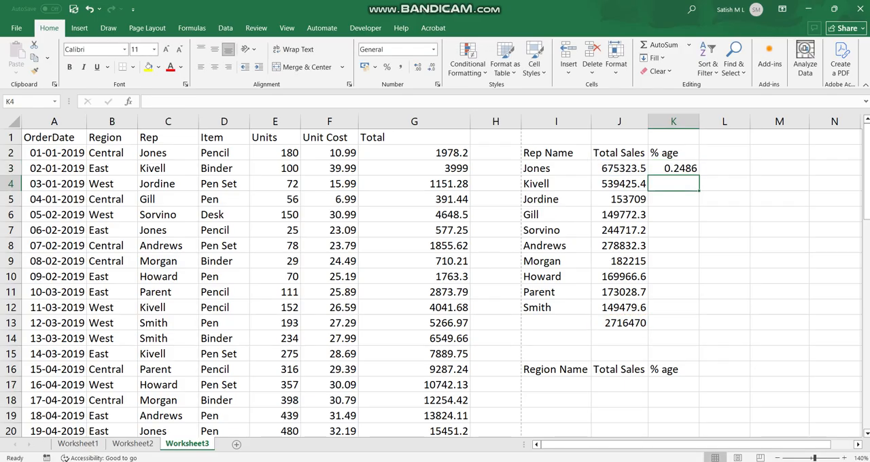
Step: Multiply the share formula in K3 by 100, making it =J3/J13 * 100
{"action": "left_click", "coordinate": [619, 322]}
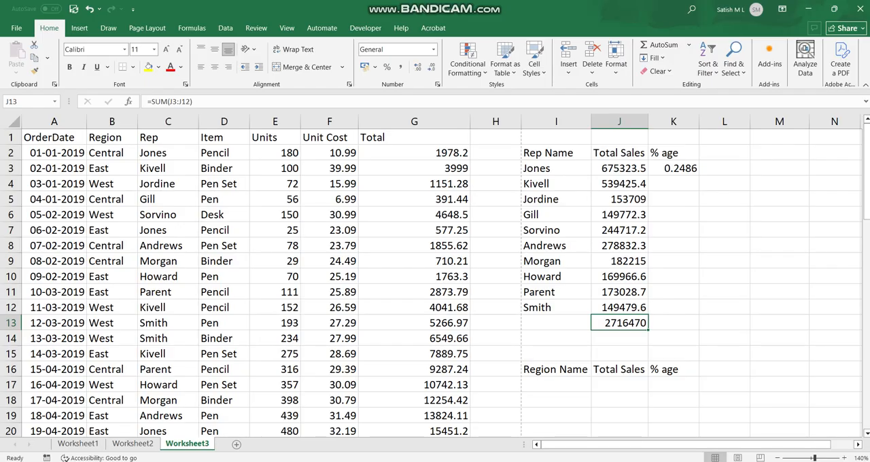
{"action": "left_click", "coordinate": [673, 168]}
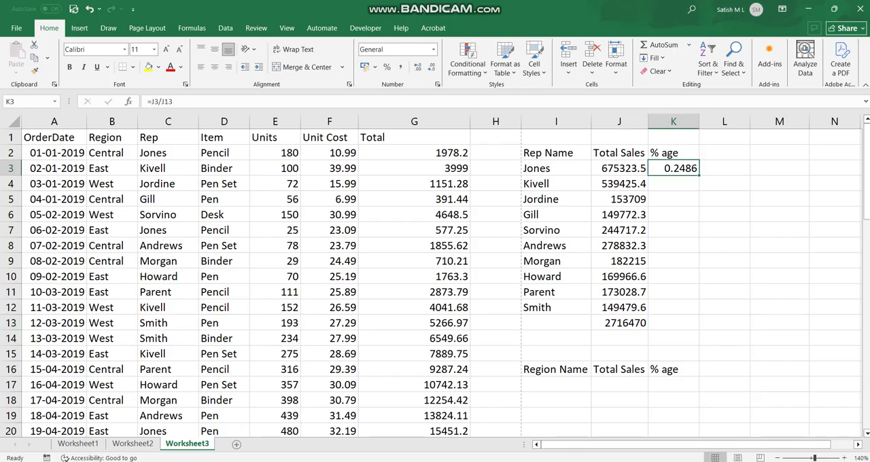
{"action": "key", "text": "F2"}
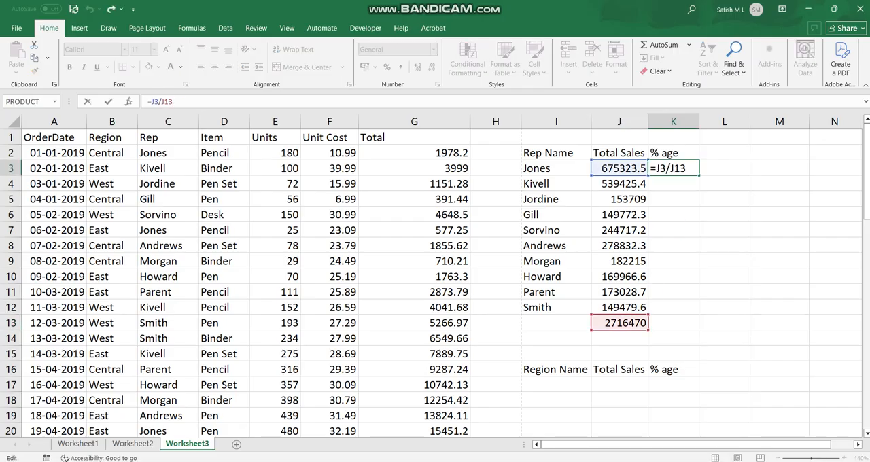
{"action": "type", "text": "* 100"}
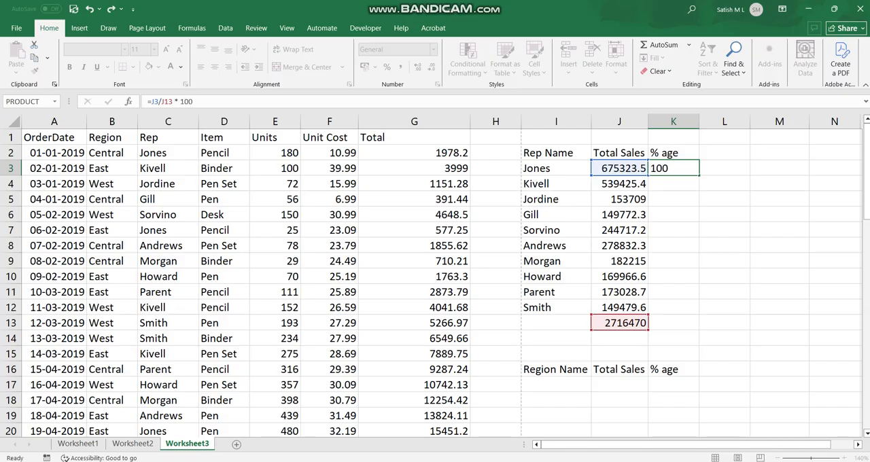
{"action": "key", "text": "ctrl+Return"}
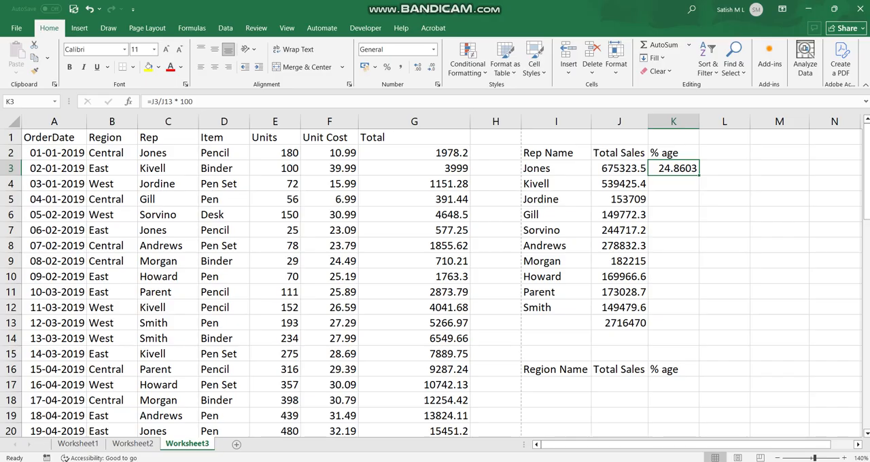
{"action": "key", "text": "alt+Tab"}
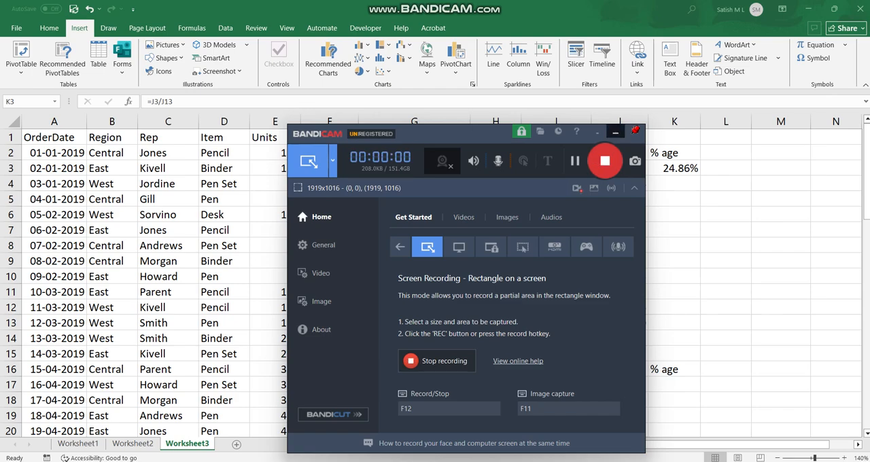
{"action": "key", "text": "alt+Tab"}
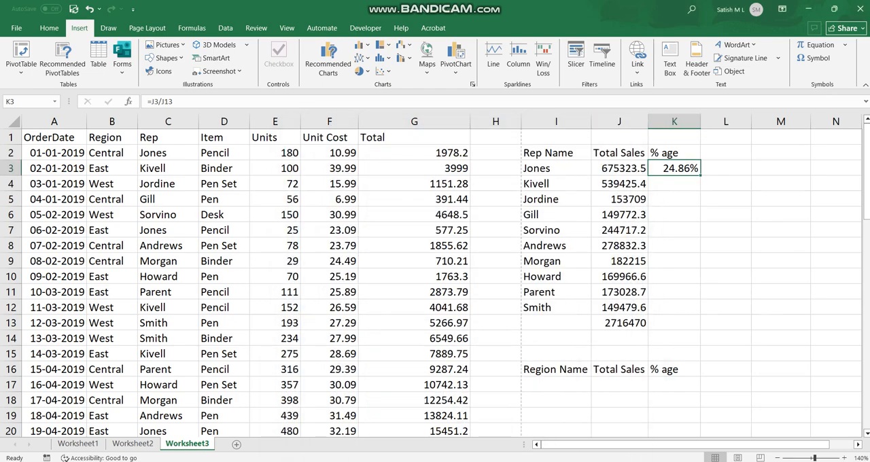
Step: Review the cells behind the percentage: the first rep's sales in J3, the formula in K3 and the total in J13
{"action": "left_click", "coordinate": [619, 168]}
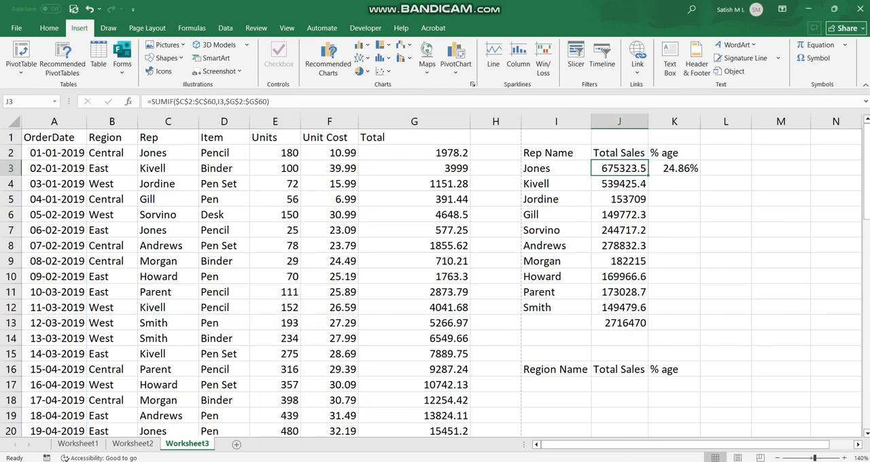
{"action": "left_click", "coordinate": [674, 168]}
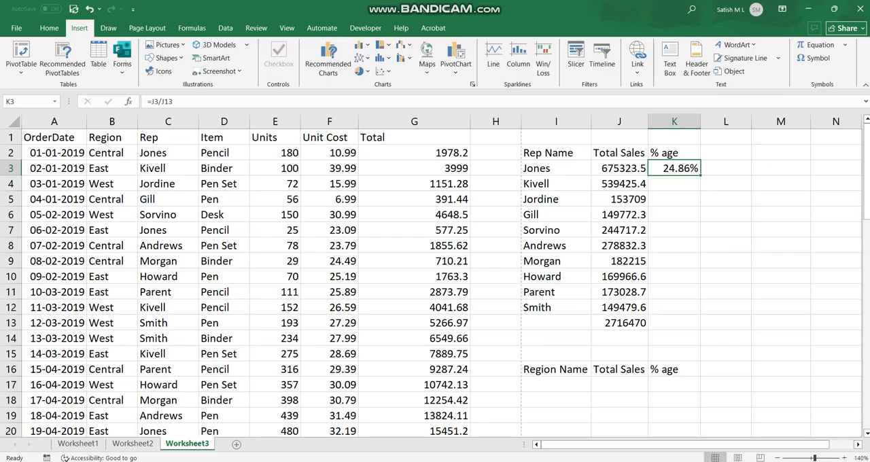
{"action": "left_click", "coordinate": [619, 322]}
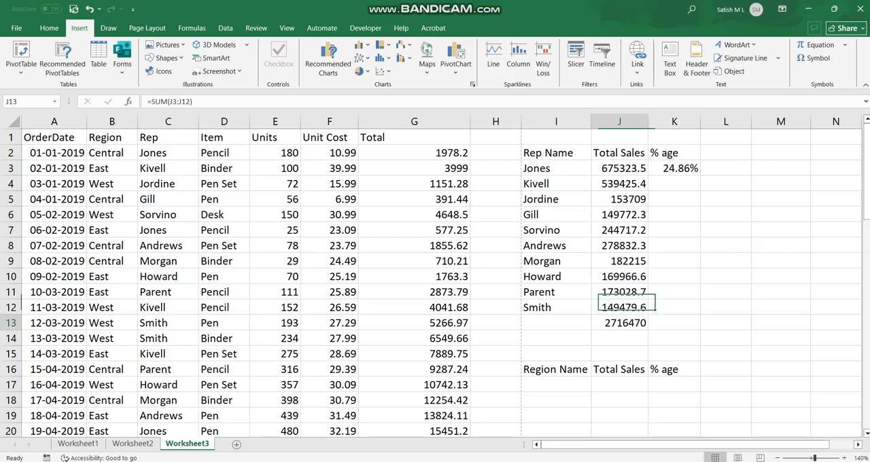
Step: Apply the Percentage number format with 2 decimal places to the first rep's share in K3
{"action": "left_click", "coordinate": [674, 168]}
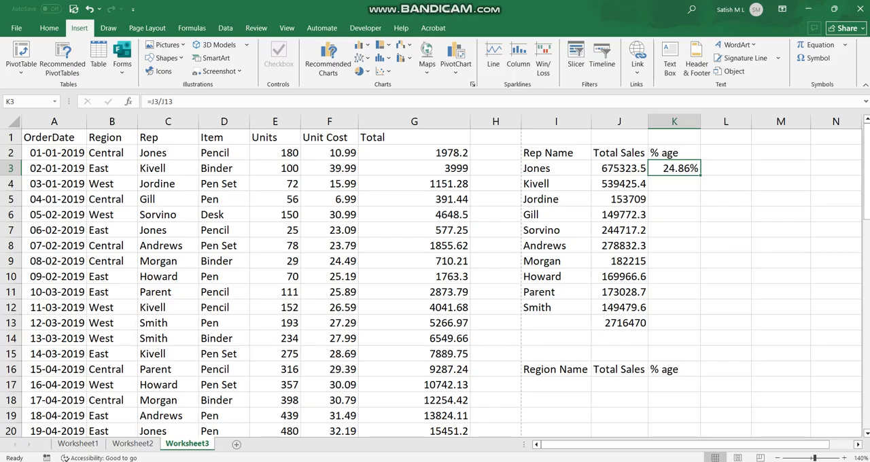
{"action": "right_click", "coordinate": [672, 167]}
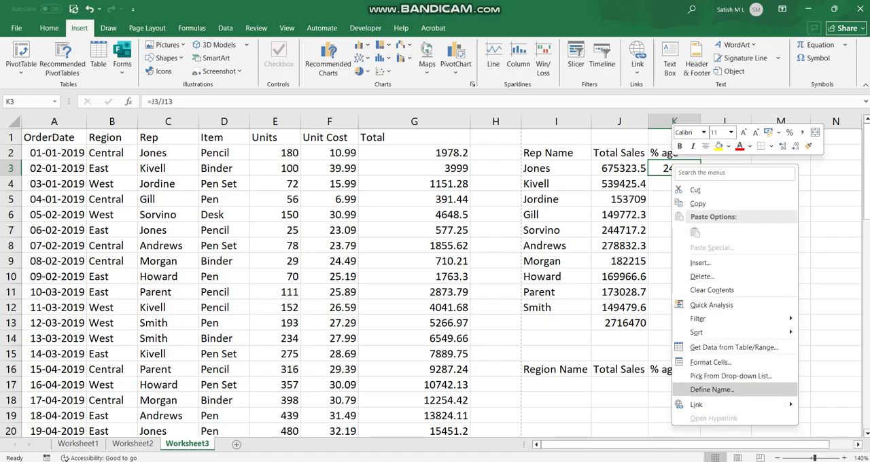
{"action": "left_click", "coordinate": [710, 362]}
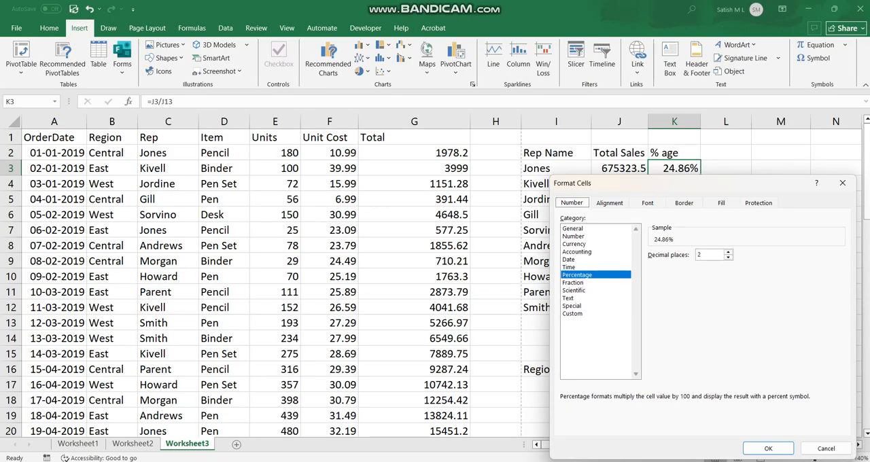
{"action": "left_click", "coordinate": [768, 449]}
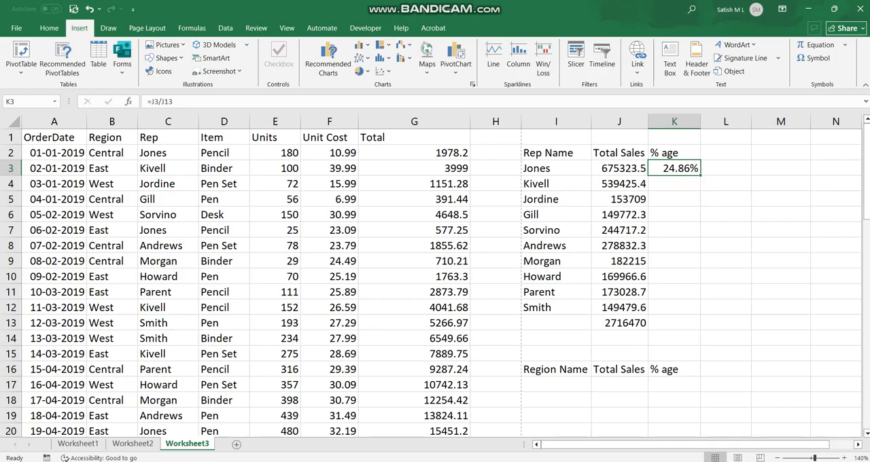
Step: Fill the share formula =J3/J13 from K3 down to K12 and inspect the copied formula in K4
{"action": "left_click_drag", "start_coordinate": [699, 175], "coordinate": [698, 311]}
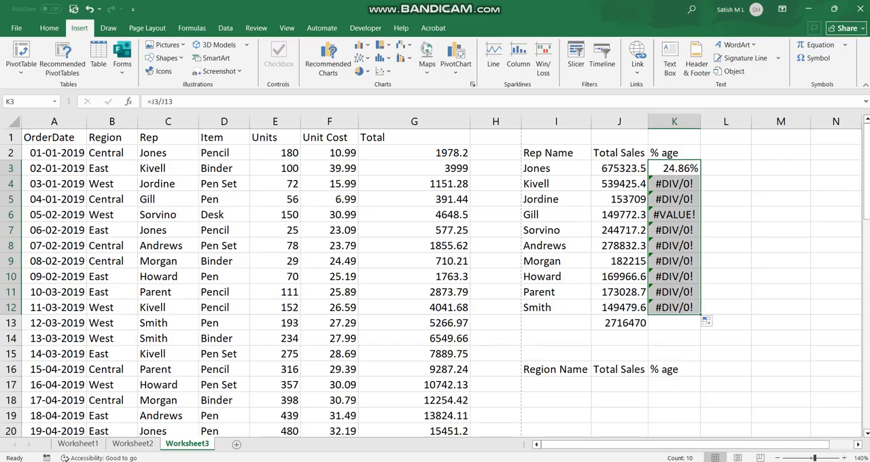
{"action": "left_click", "coordinate": [674, 184]}
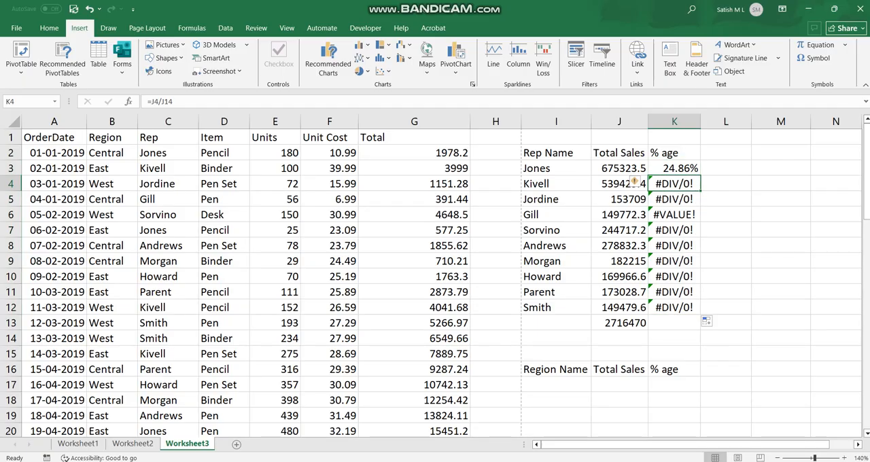
{"action": "key", "text": "F2"}
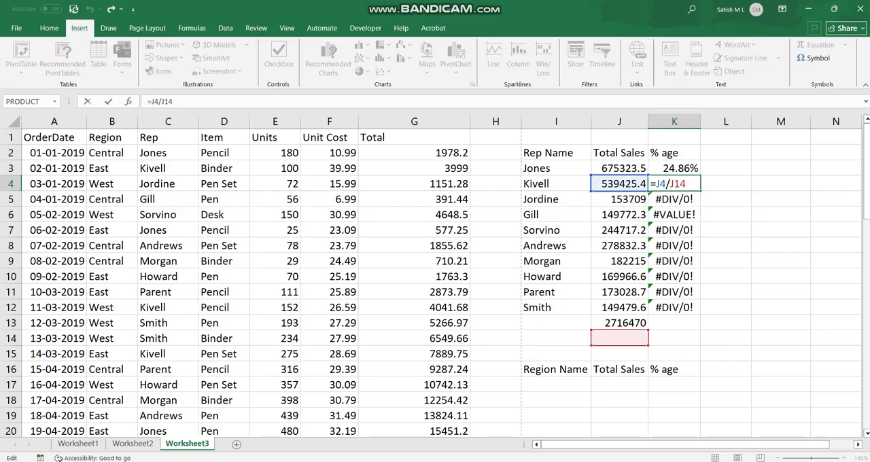
{"action": "left_click", "coordinate": [670, 184]}
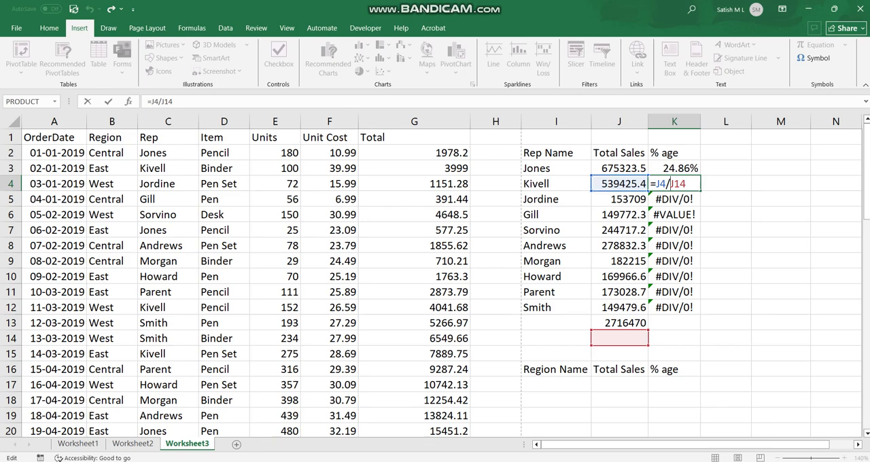
{"action": "left_click", "coordinate": [619, 323]}
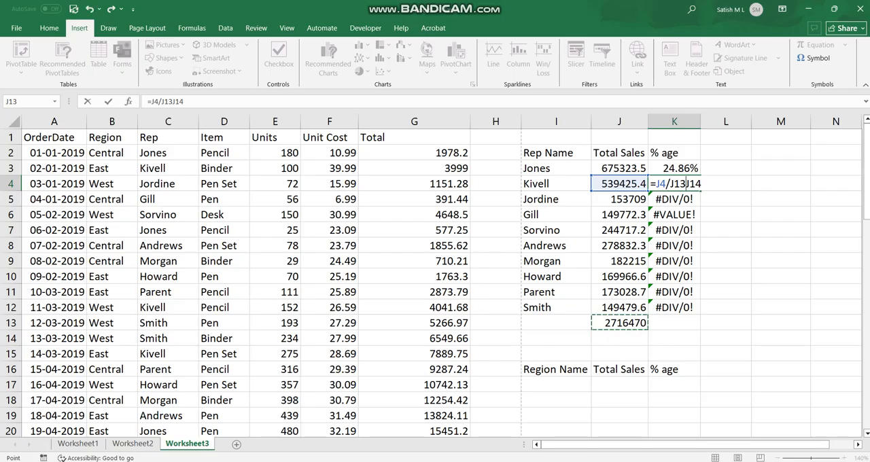
{"action": "key", "text": "Escape"}
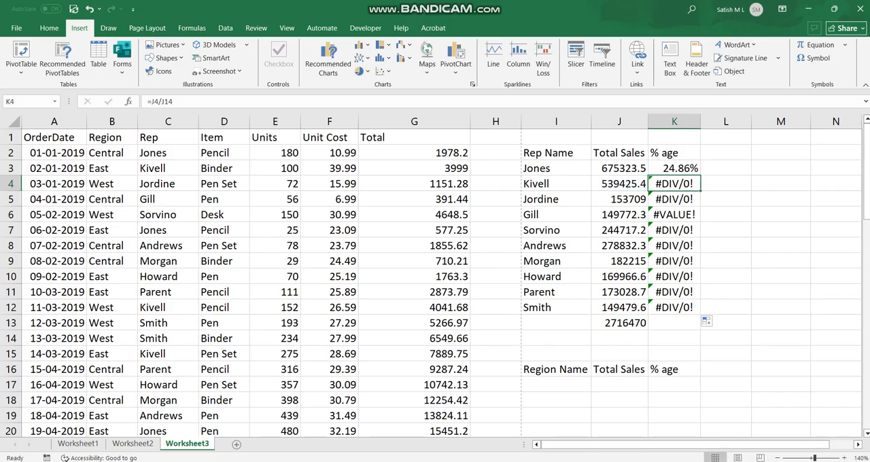
{"action": "double_click", "coordinate": [670, 184]}
{"action": "left_click", "coordinate": [683, 168]}
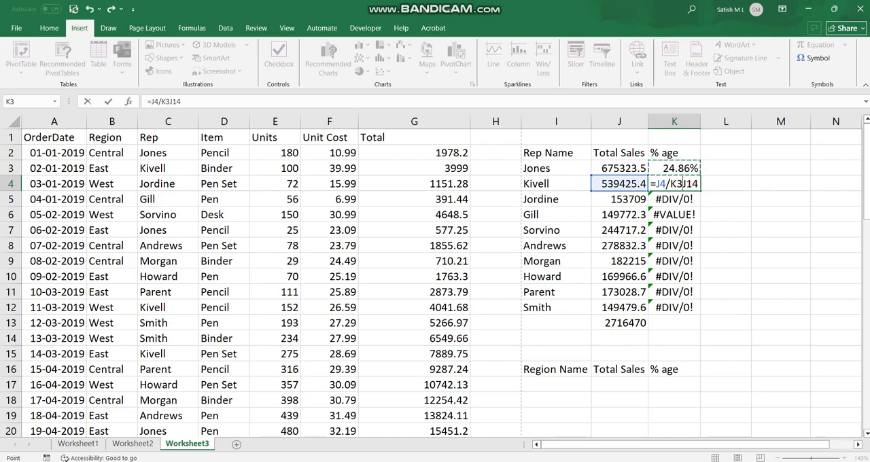
{"action": "key", "text": "Escape"}
Step: Make the total reference in K3 absolute, giving =J3/$J$13, and fill the formula down to K12
{"action": "left_click", "coordinate": [674, 168]}
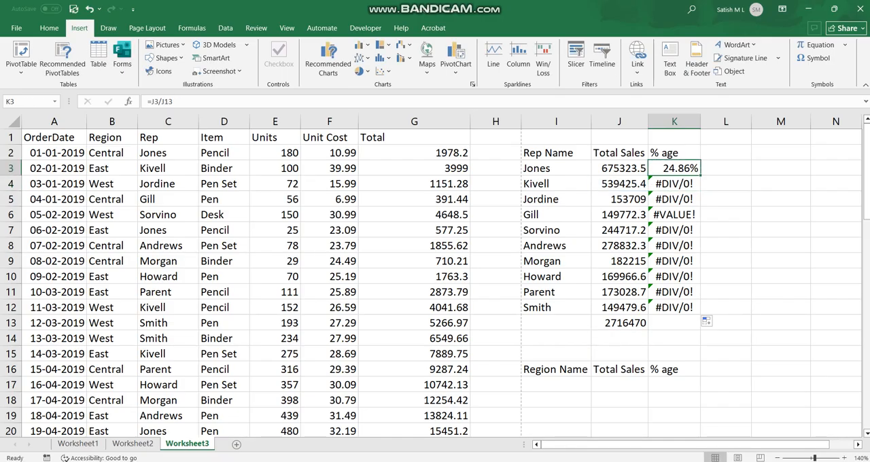
{"action": "double_click", "coordinate": [666, 168]}
{"action": "left_click", "coordinate": [671, 168]}
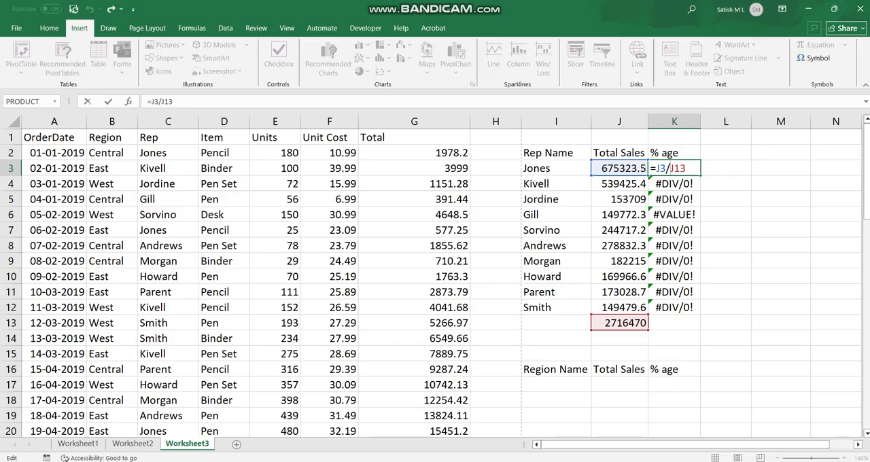
{"action": "type", "text": "$"}
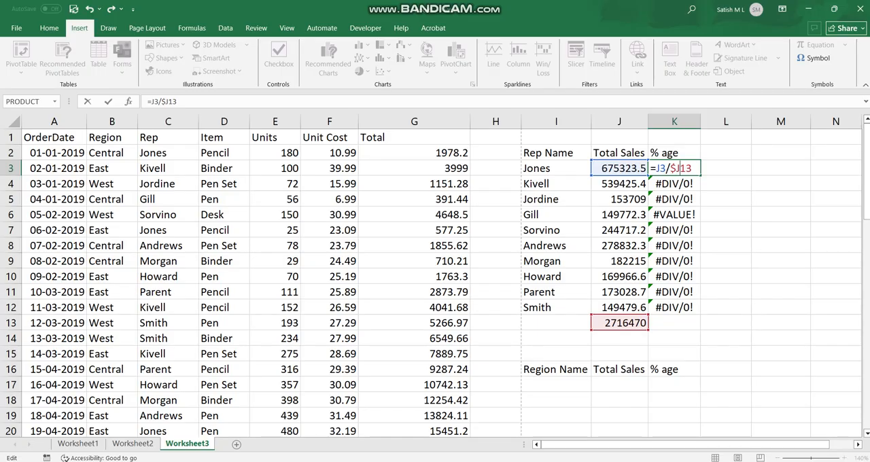
{"action": "key", "text": "Right"}
{"action": "type", "text": "$"}
{"action": "key", "text": "ctrl+Return"}
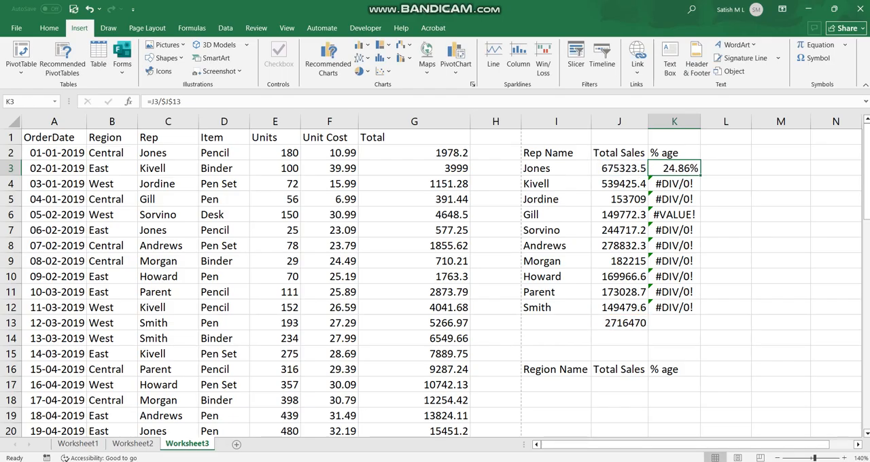
{"action": "left_click_drag", "start_coordinate": [699, 175], "coordinate": [693, 308]}
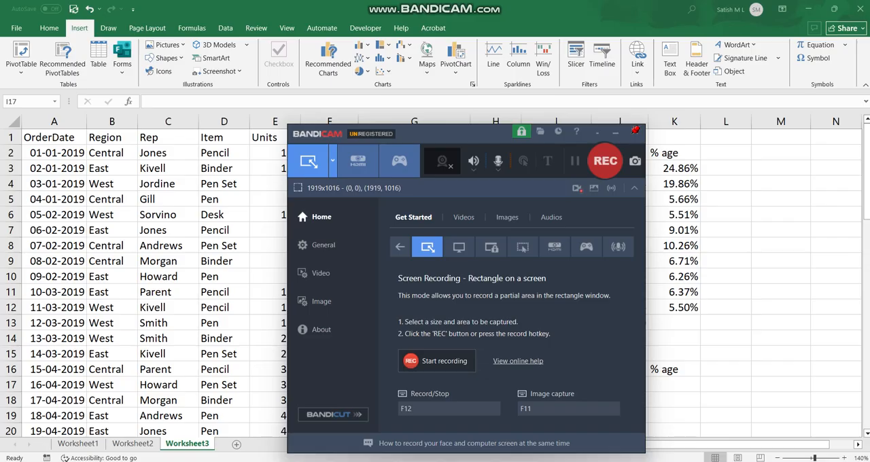
Step: Copy all the region values in the Region column, B2:B60
{"action": "left_click", "coordinate": [556, 385]}
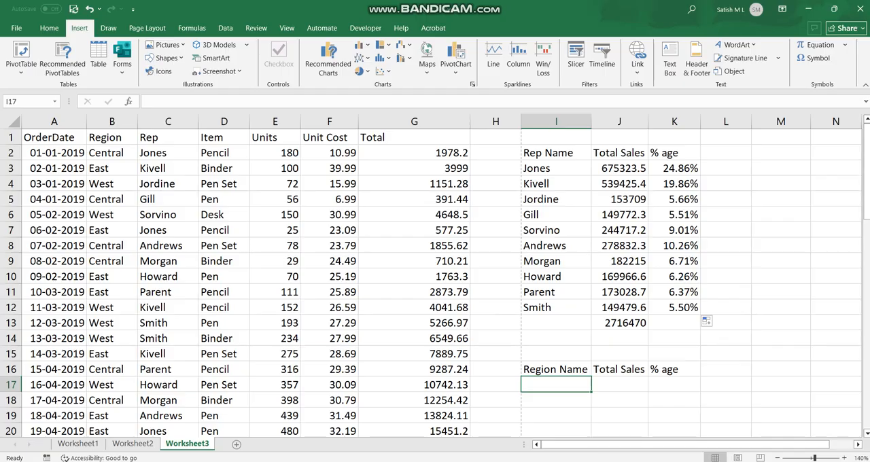
{"action": "left_click", "coordinate": [112, 153]}
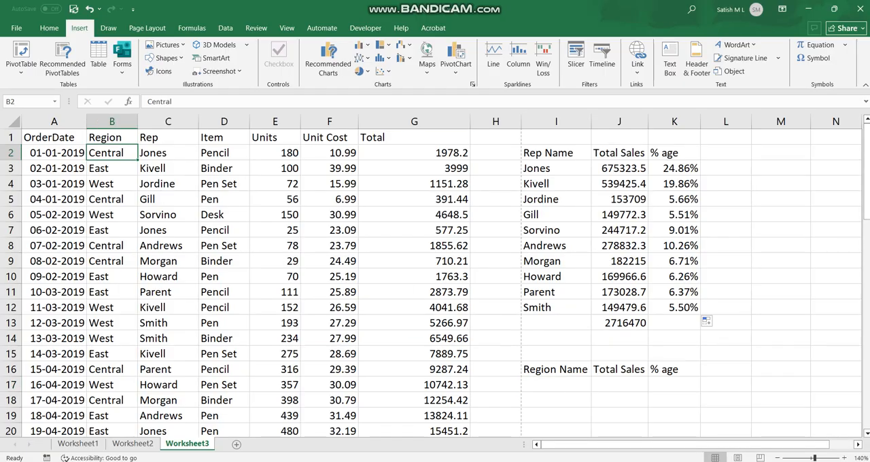
{"action": "key", "text": "Down"}
{"action": "key", "text": "Up"}
{"action": "left_click_drag", "start_coordinate": [112, 152], "coordinate": [129, 408]}
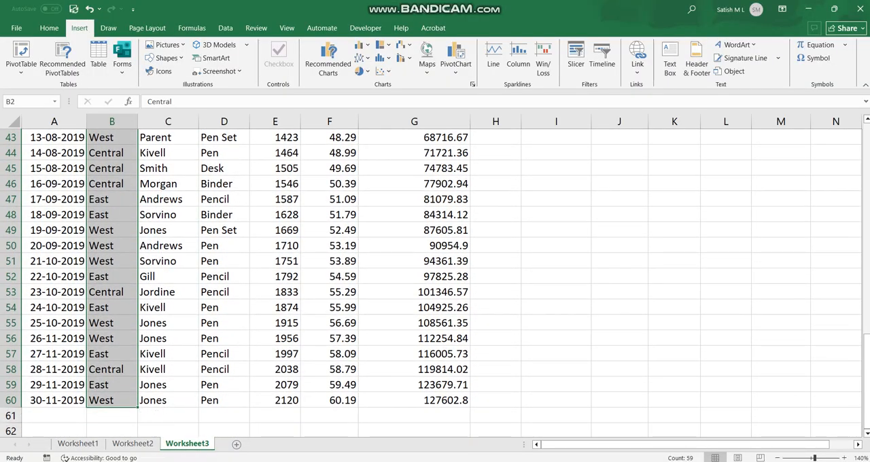
{"action": "right_click", "coordinate": [113, 184]}
{"action": "left_click", "coordinate": [145, 224]}
{"action": "scroll", "coordinate": [145, 224], "scroll_direction": "up", "scroll_amount": 14}
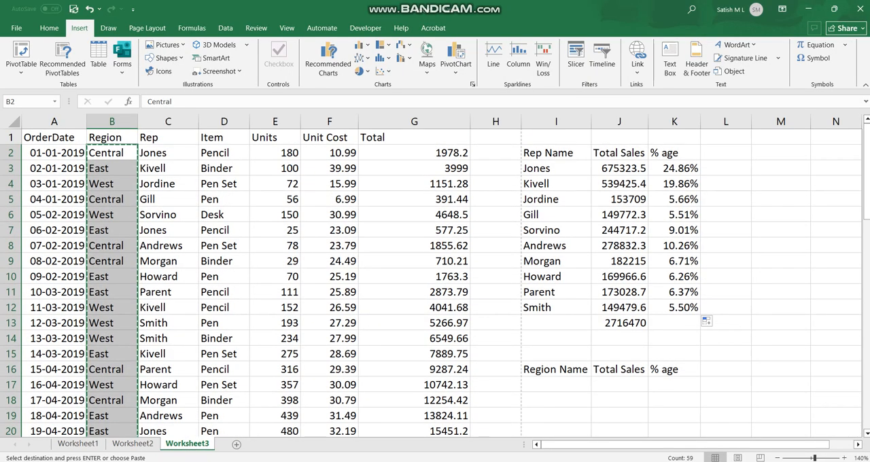
Step: Paste the copied region values as a helper list starting in L16
{"action": "right_click", "coordinate": [719, 168]}
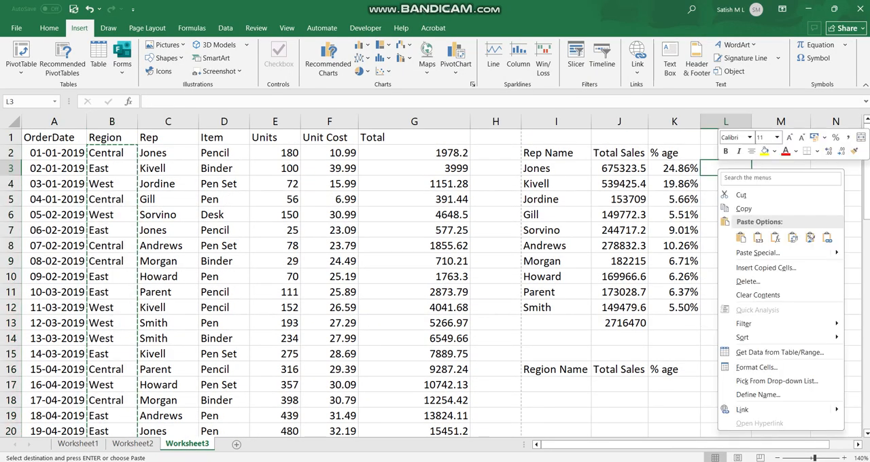
{"action": "left_click", "coordinate": [708, 369]}
{"action": "left_click", "coordinate": [708, 369]}
{"action": "right_click", "coordinate": [708, 369]}
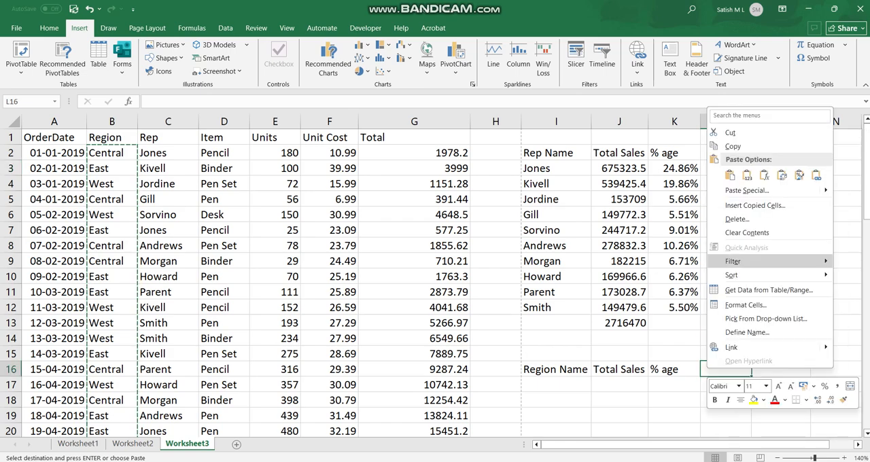
{"action": "left_click", "coordinate": [729, 176]}
{"action": "scroll", "coordinate": [435, 279], "scroll_direction": "down", "scroll_amount": 5}
{"action": "scroll", "coordinate": [435, 279], "scroll_direction": "up", "scroll_amount": 3}
{"action": "key", "text": "Down"}
{"action": "key", "text": "Up"}
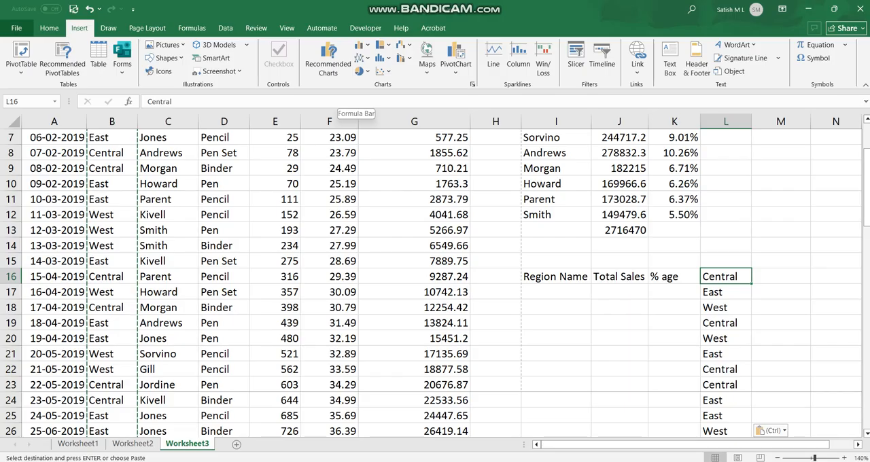
{"action": "left_click", "coordinate": [49, 28]}
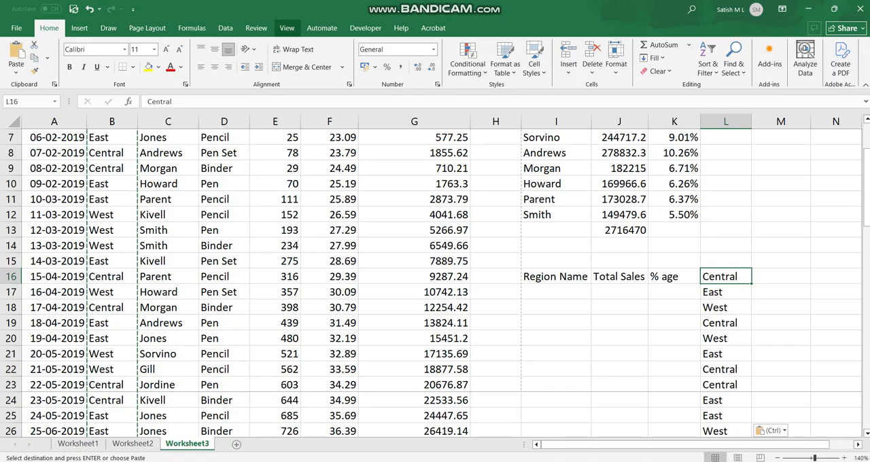
{"action": "left_click", "coordinate": [225, 28]}
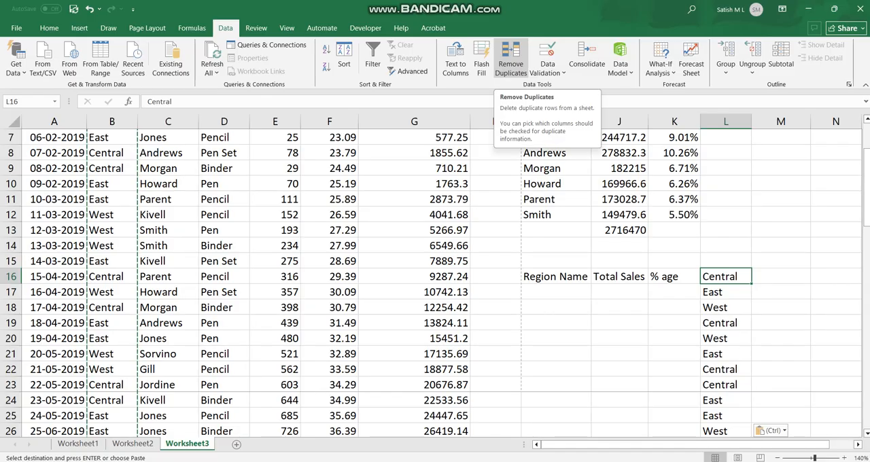
{"action": "left_click", "coordinate": [510, 58]}
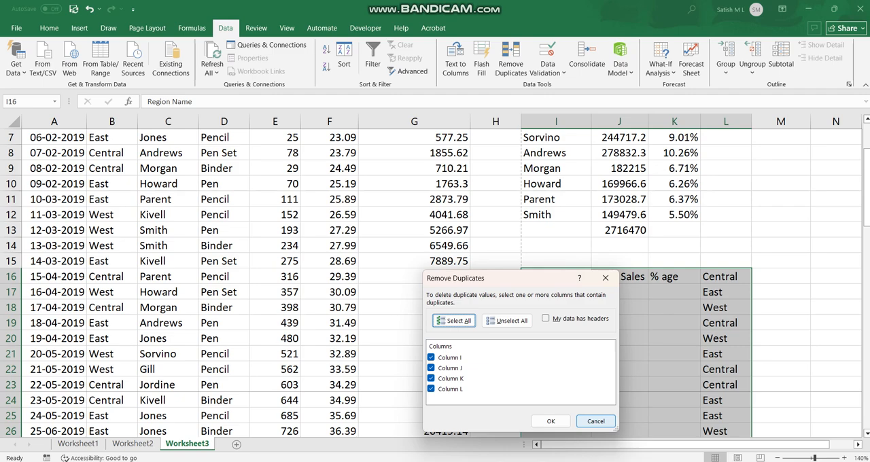
{"action": "left_click", "coordinate": [595, 420]}
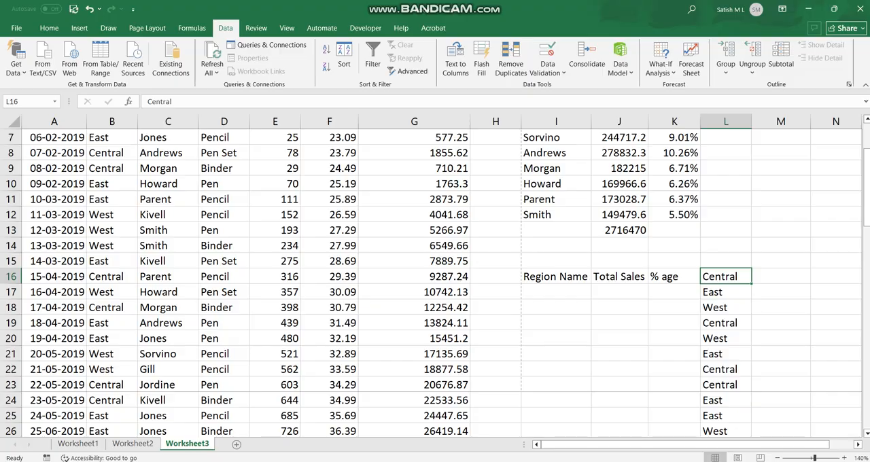
Step: Remove the duplicates from the region list starting in L16, continuing with the current selection of column L only
{"action": "left_click_drag", "start_coordinate": [724, 276], "coordinate": [729, 417]}
{"action": "scroll", "coordinate": [729, 416], "scroll_direction": "up", "scroll_amount": 5}
{"action": "scroll", "coordinate": [434, 278], "scroll_direction": "up", "scroll_amount": 13}
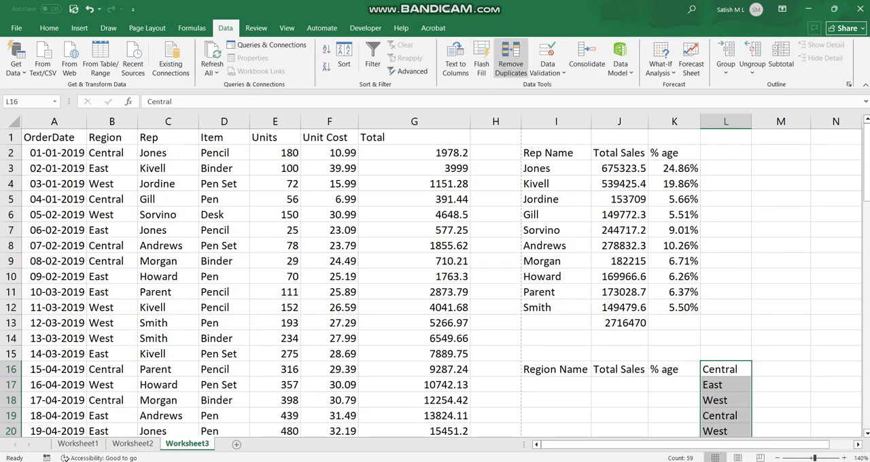
{"action": "left_click", "coordinate": [510, 64]}
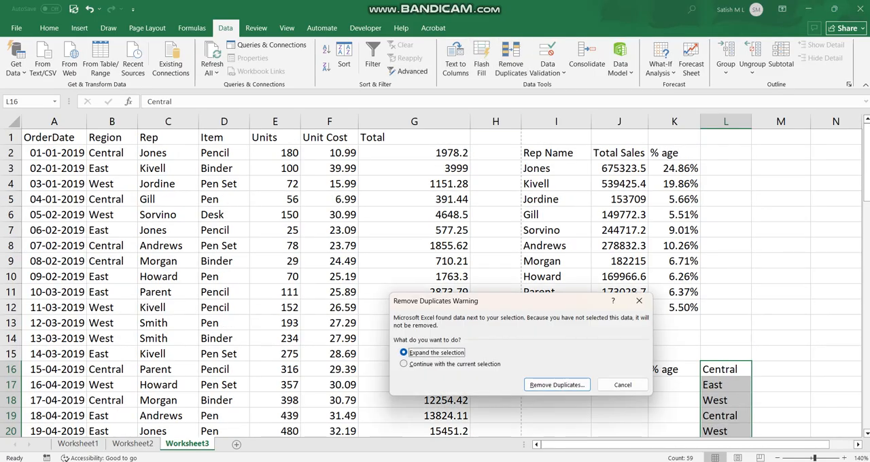
{"action": "left_click", "coordinate": [424, 365]}
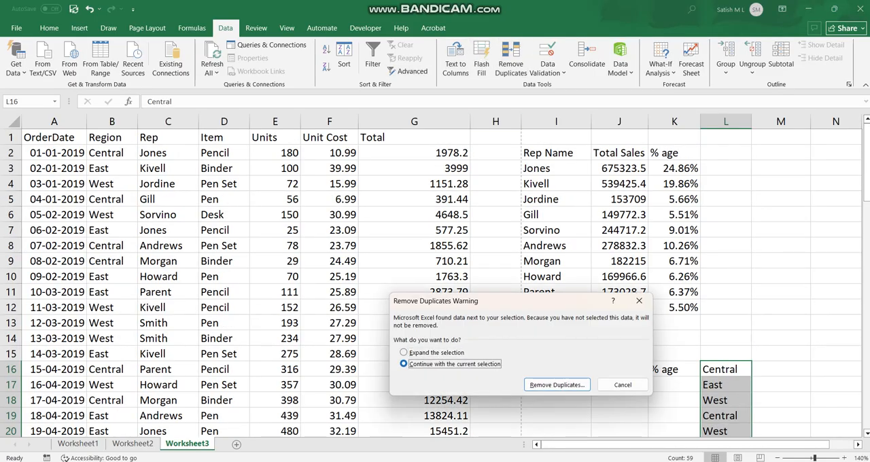
{"action": "left_click", "coordinate": [557, 384]}
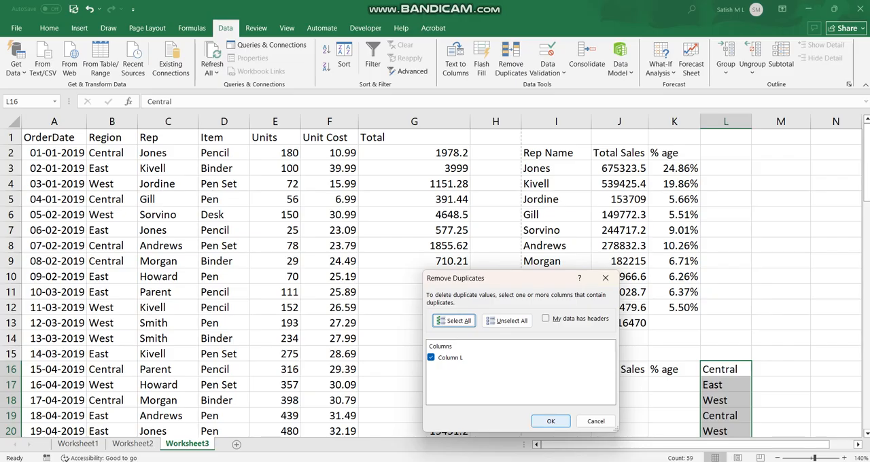
{"action": "left_click", "coordinate": [551, 420]}
{"action": "left_click", "coordinate": [441, 268]}
{"action": "scroll", "coordinate": [441, 271], "scroll_direction": "down", "scroll_amount": 3}
{"action": "scroll", "coordinate": [761, 213], "scroll_direction": "down", "scroll_amount": 20}
{"action": "scroll", "coordinate": [761, 213], "scroll_direction": "up", "scroll_amount": 12}
{"action": "scroll", "coordinate": [435, 278], "scroll_direction": "up", "scroll_amount": 9}
{"action": "scroll", "coordinate": [435, 279], "scroll_direction": "up", "scroll_amount": 2}
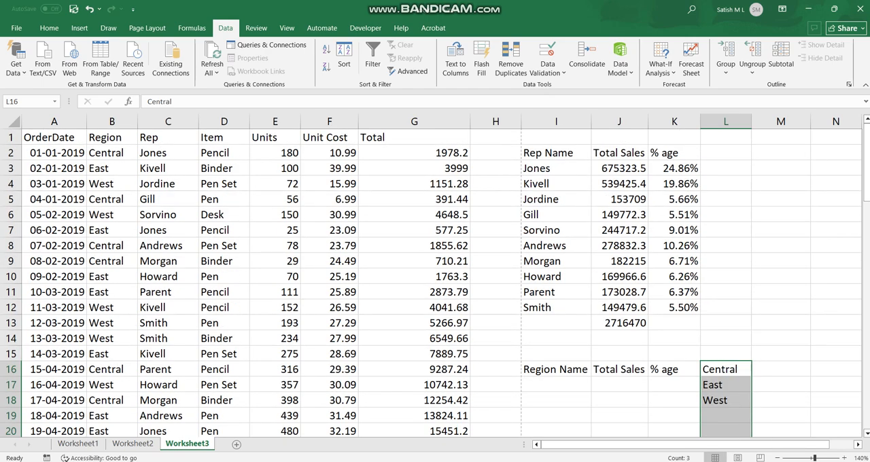
Step: Move the three unique region names from L16:L18 into the Region Name column, starting in I17
{"action": "key", "text": "Up"}
{"action": "key", "text": "Down"}
{"action": "key", "text": "shift+Down"}
{"action": "key", "text": "shift+Down"}
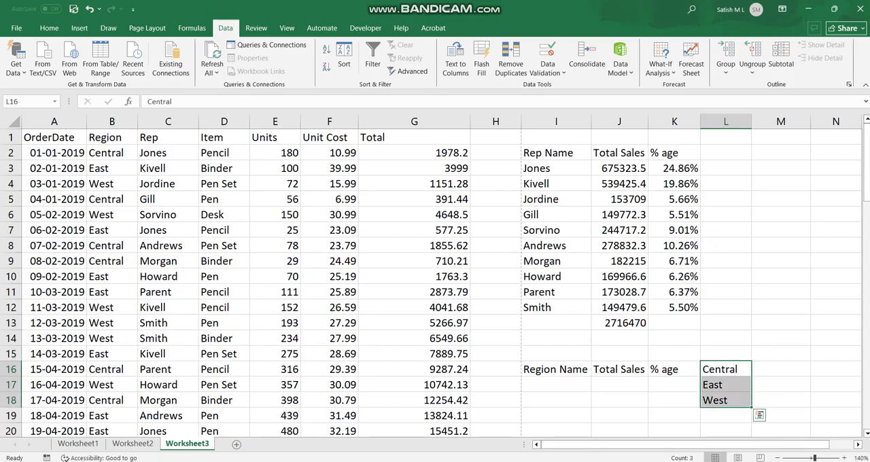
{"action": "right_click", "coordinate": [716, 384]}
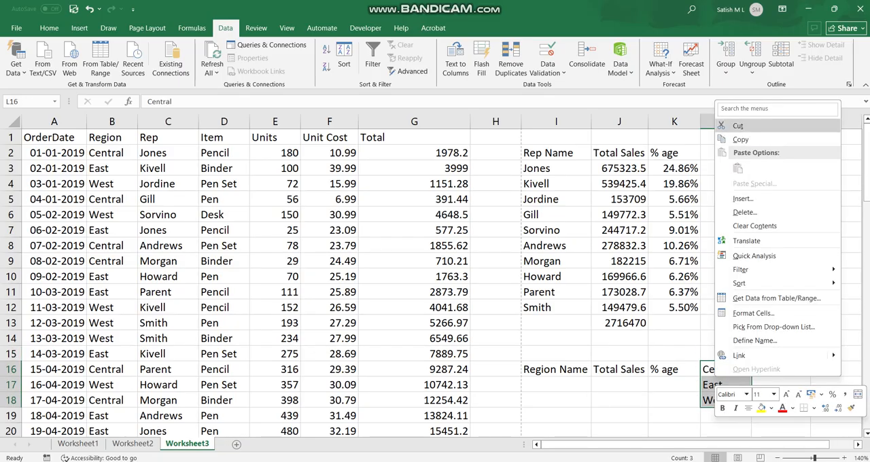
{"action": "left_click", "coordinate": [737, 126]}
{"action": "right_click", "coordinate": [556, 385]}
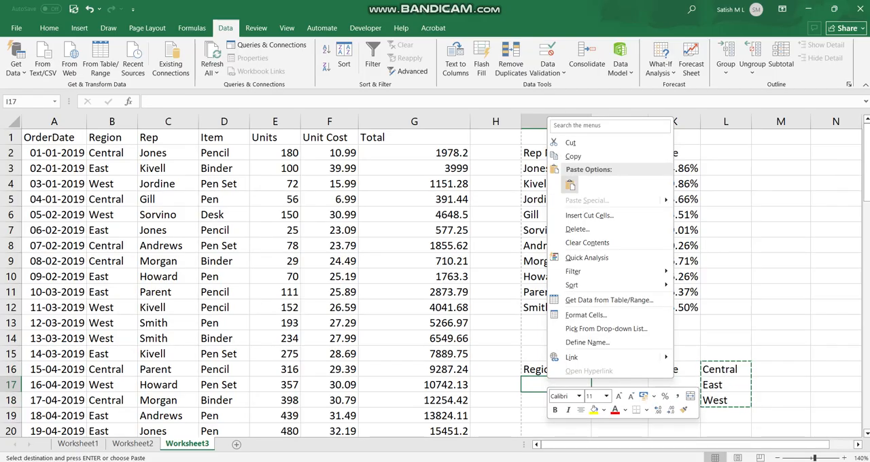
{"action": "left_click", "coordinate": [569, 185]}
Step: Start a SUMIF formula in J17 with the Region column values B2:B60 as the range
{"action": "left_click", "coordinate": [619, 384]}
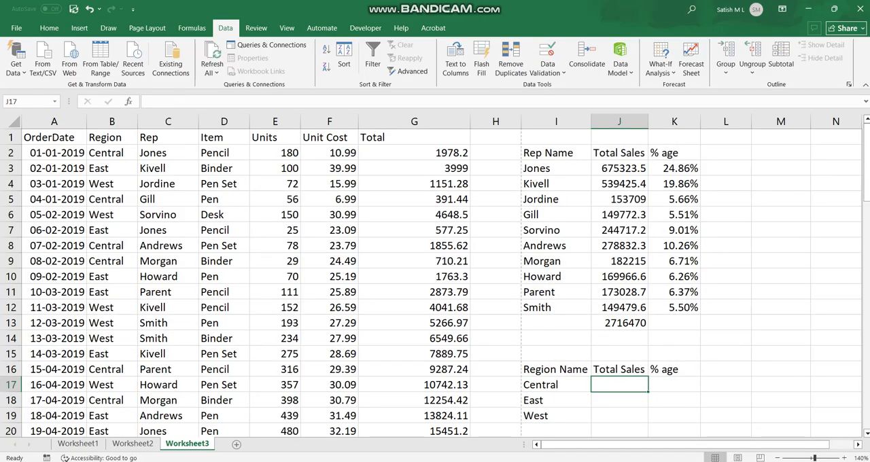
{"action": "double_click", "coordinate": [619, 385]}
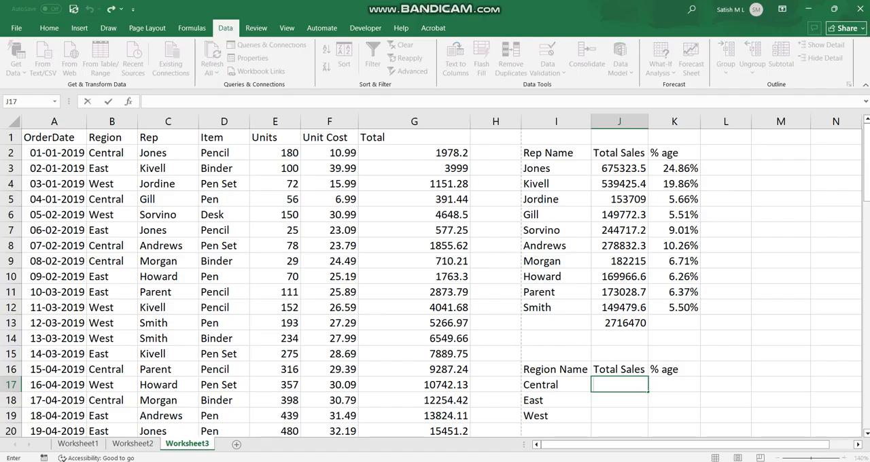
{"action": "type", "text": "=sum"}
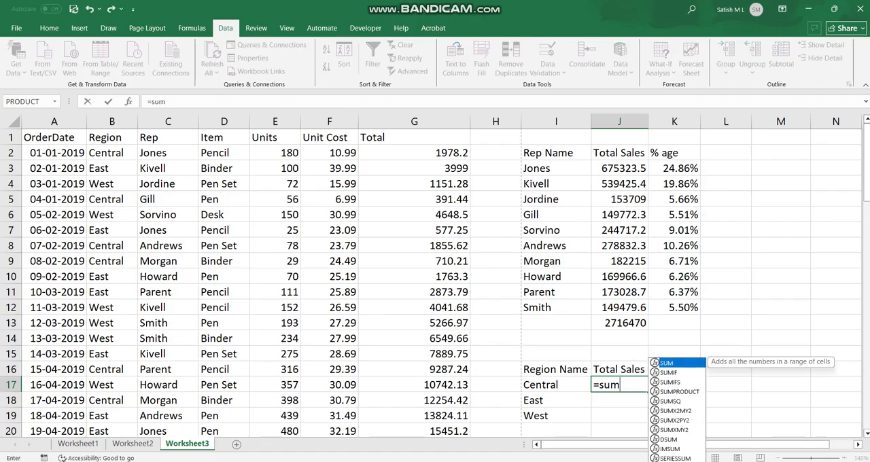
{"action": "type", "text": "if"}
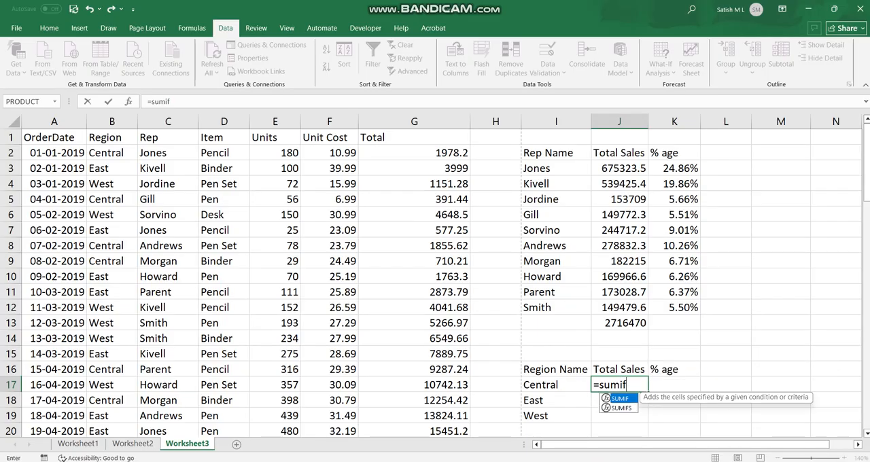
{"action": "key", "text": "Tab"}
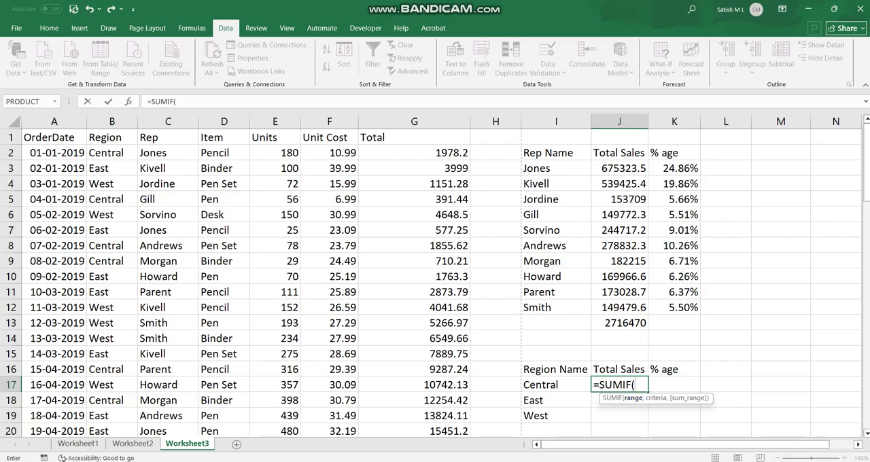
{"action": "left_click", "coordinate": [112, 152]}
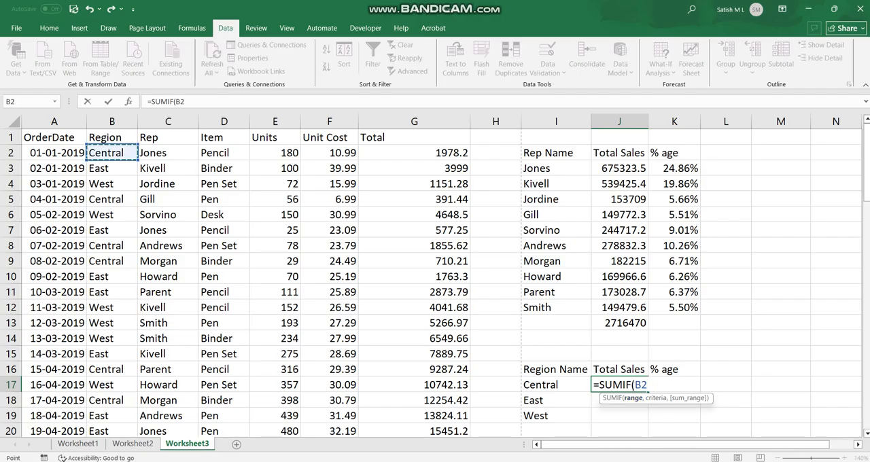
{"action": "type", "text": ":B39"}
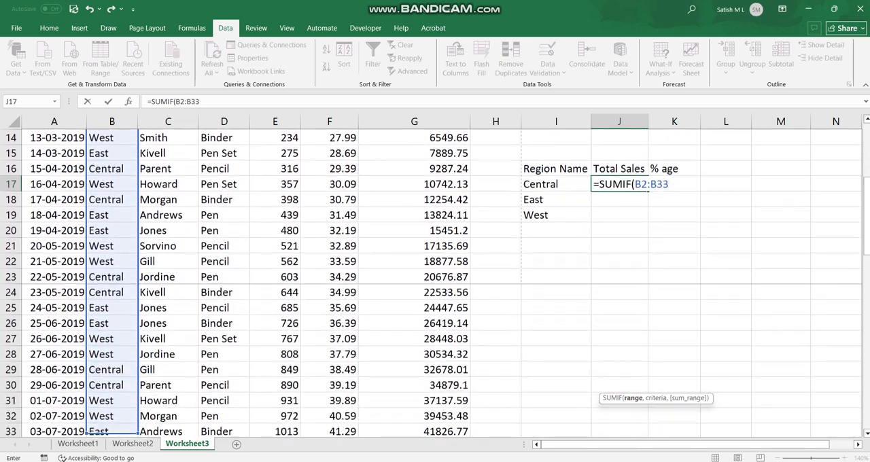
{"action": "left_click_drag", "start_coordinate": [137, 429], "coordinate": [137, 340]}
{"action": "scroll", "coordinate": [272, 272], "scroll_direction": "up", "scroll_amount": 15}
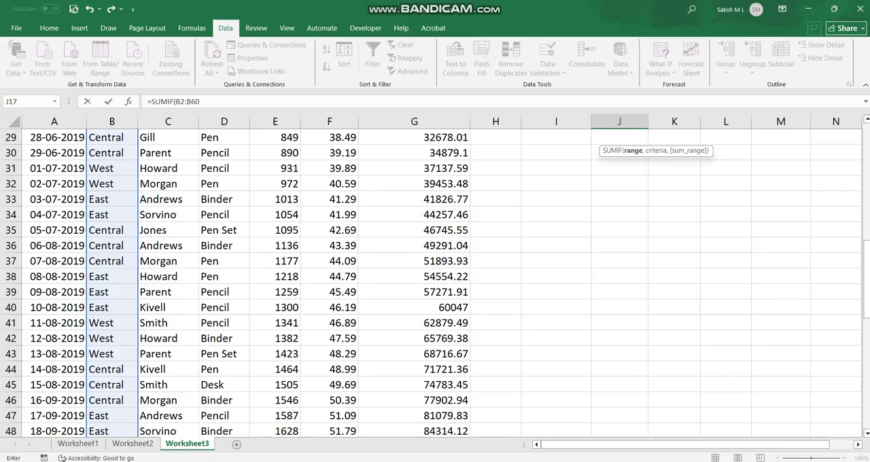
Step: Complete the J17 SUMIF formula with I17 as the criteria and the Total column values G2:G60 as the sum range
{"action": "type", "text": ","}
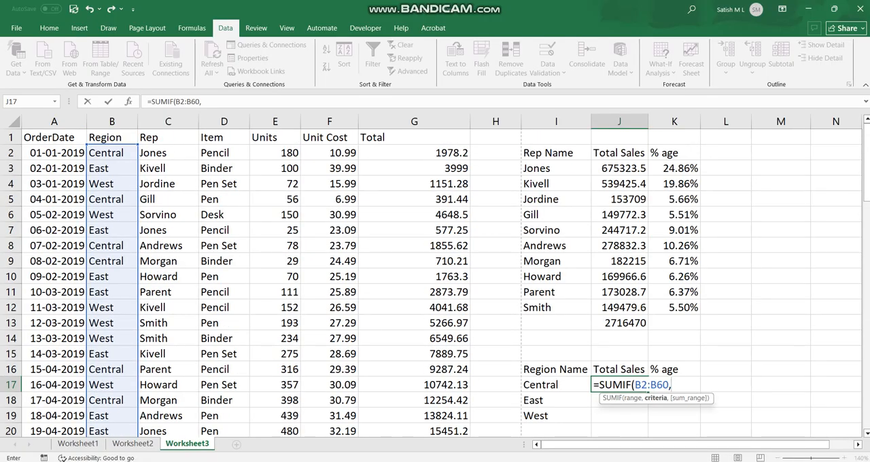
{"action": "key", "text": "Left"}
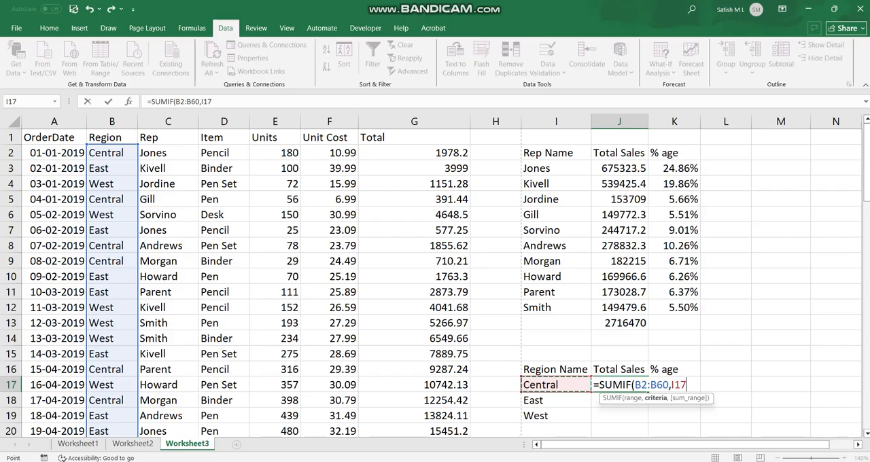
{"action": "type", "text": ","}
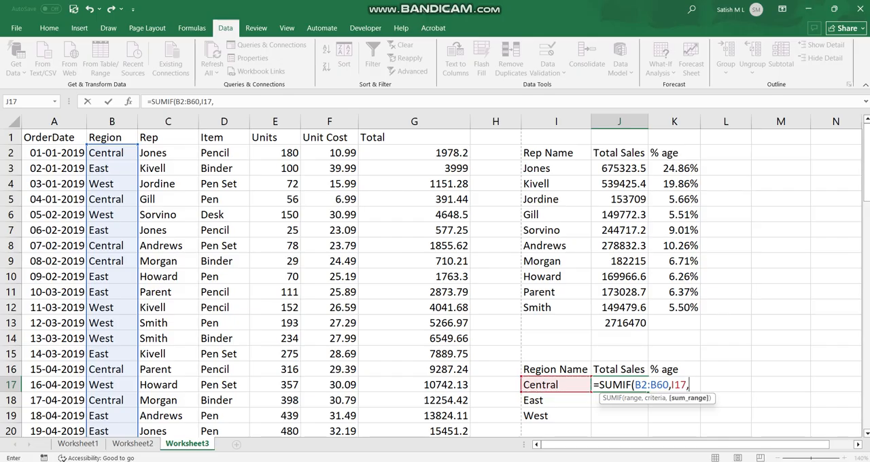
{"action": "left_click", "coordinate": [413, 153]}
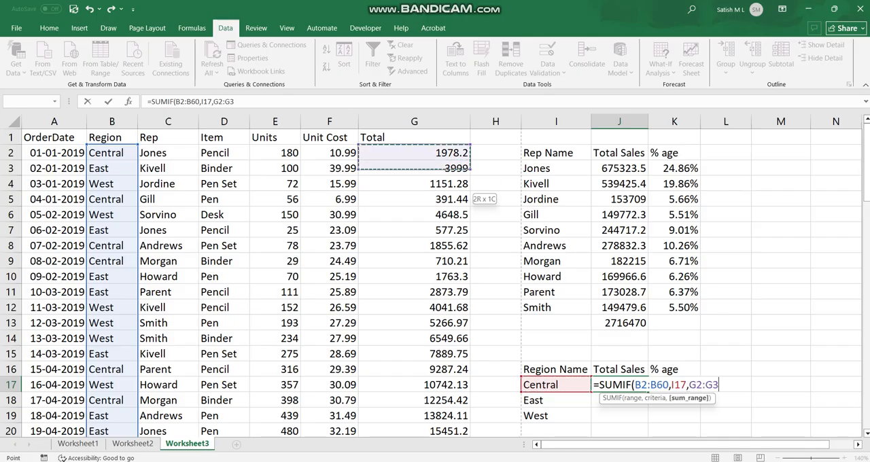
{"action": "key", "text": "shift+Down"}
{"action": "key", "text": "shift+Down"}
{"action": "key", "text": "shift+Down"}
{"action": "key", "text": "shift+Down"}
{"action": "key", "text": "shift+Down"}
{"action": "key", "text": "shift+Down"}
{"action": "key", "text": "shift+Down"}
{"action": "key", "text": "shift+Down"}
{"action": "key", "text": "shift+Down"}
{"action": "key", "text": "shift+Down"}
{"action": "key", "text": "shift+Down"}
{"action": "key", "text": "shift+Down"}
{"action": "key", "text": "shift+Down"}
{"action": "key", "text": "shift+Down"}
{"action": "key", "text": "shift+Down"}
{"action": "key", "text": "shift+Down"}
{"action": "key", "text": "shift+Down"}
{"action": "key", "text": "shift+Down"}
{"action": "key", "text": "shift+Down"}
{"action": "key", "text": "shift+Down"}
{"action": "key", "text": "shift+Down"}
{"action": "key", "text": "shift+Down"}
{"action": "key", "text": "shift+Down"}
{"action": "key", "text": "shift+Down"}
{"action": "key", "text": "shift+Down"}
{"action": "key", "text": "shift+Down"}
{"action": "key", "text": "shift+Down"}
{"action": "key", "text": "shift+Down"}
{"action": "key", "text": "shift+Down"}
{"action": "key", "text": "shift+Down"}
{"action": "key", "text": "shift+Down"}
{"action": "key", "text": "shift+Down"}
{"action": "key", "text": "shift+Down"}
{"action": "key", "text": "shift+Down"}
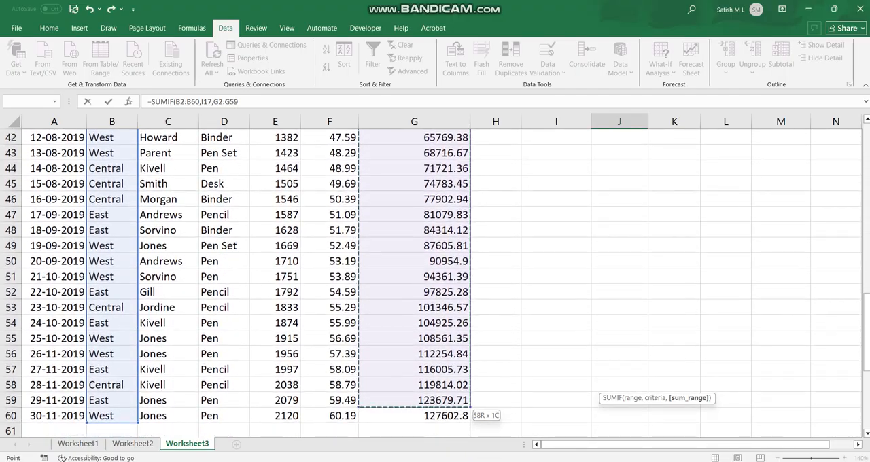
{"action": "key", "text": "shift+Down"}
{"action": "scroll", "coordinate": [435, 278], "scroll_direction": "up", "scroll_amount": 12}
{"action": "scroll", "coordinate": [435, 278], "scroll_direction": "up", "scroll_amount": 2}
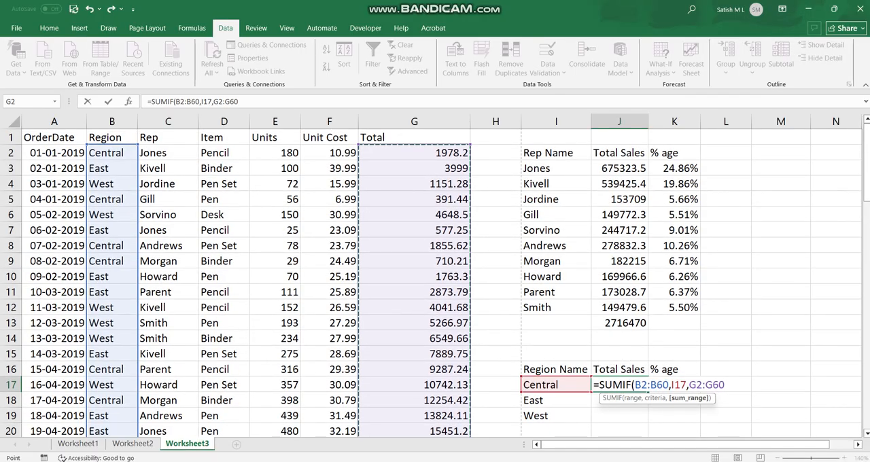
{"action": "type", "text": ")"}
{"action": "key", "text": "Return"}
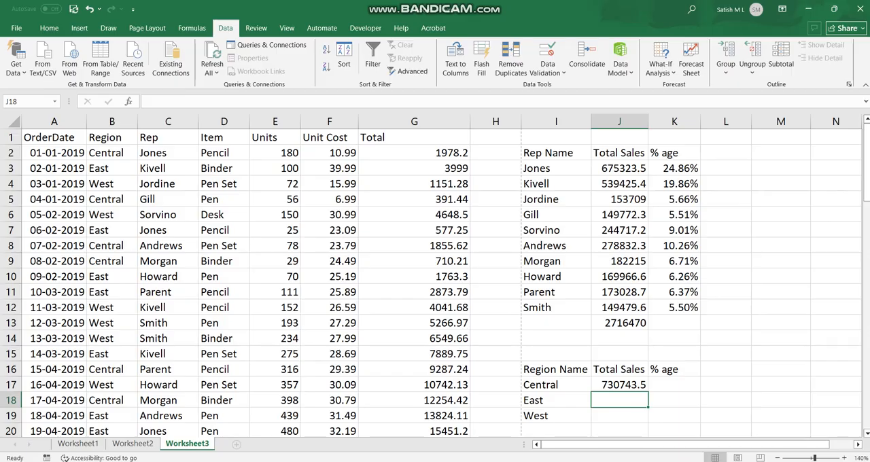
Step: Fill the J17 formula down to J19 and examine the range references in the copied formulas
{"action": "left_click", "coordinate": [619, 384]}
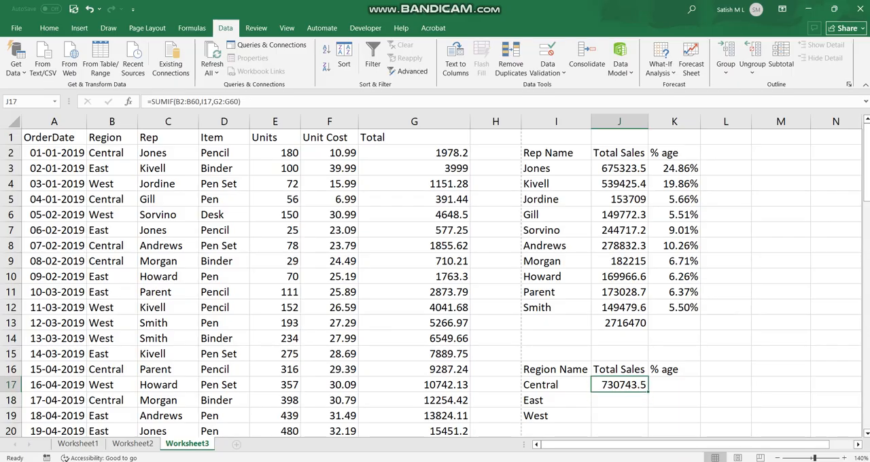
{"action": "left_click_drag", "start_coordinate": [647, 392], "coordinate": [645, 421]}
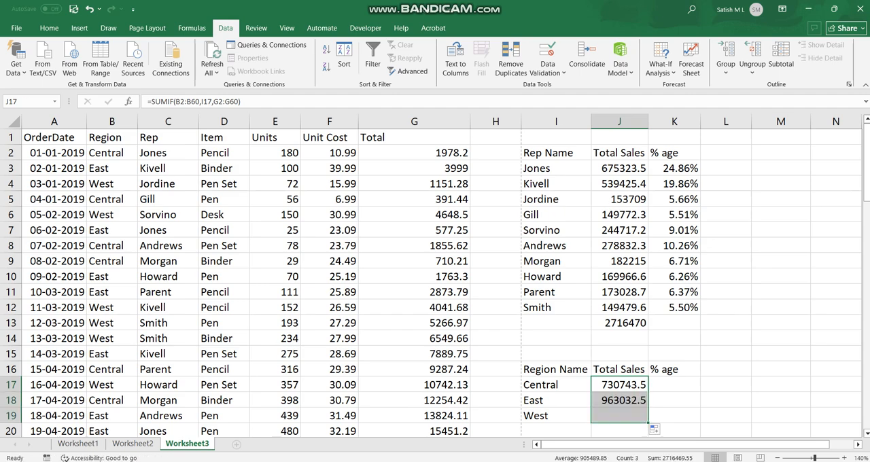
{"action": "left_click", "coordinate": [556, 400]}
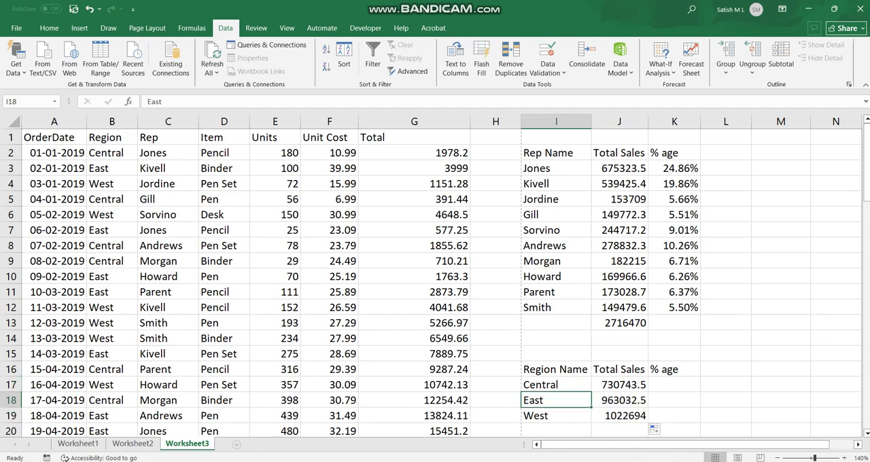
{"action": "left_click", "coordinate": [619, 385]}
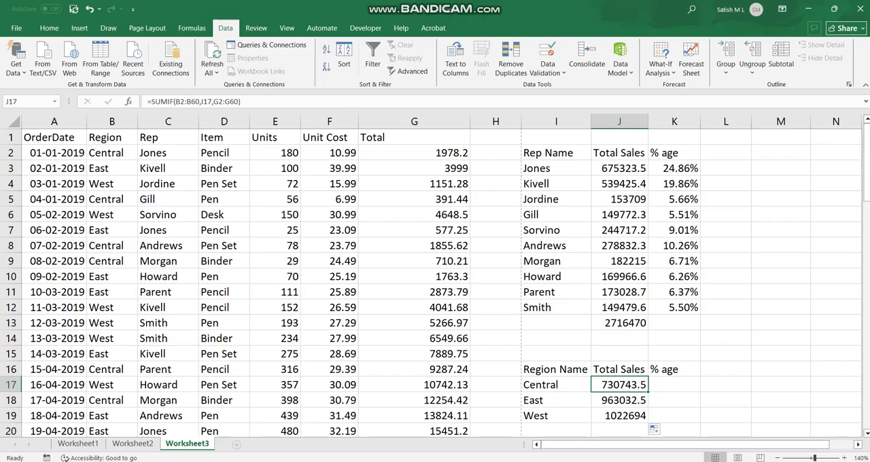
{"action": "double_click", "coordinate": [613, 400]}
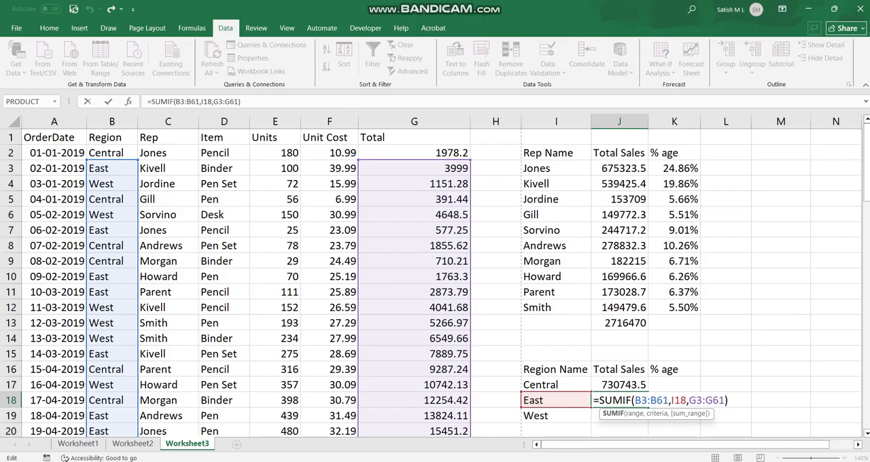
{"action": "left_click", "coordinate": [673, 431]}
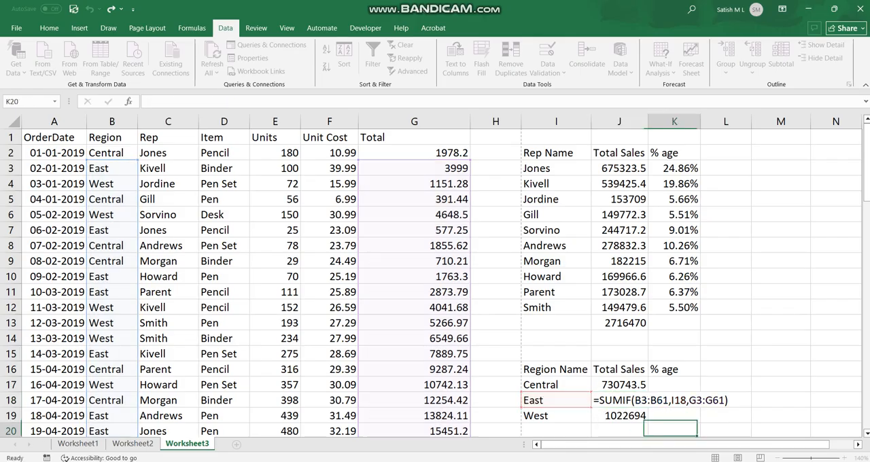
{"action": "double_click", "coordinate": [619, 416]}
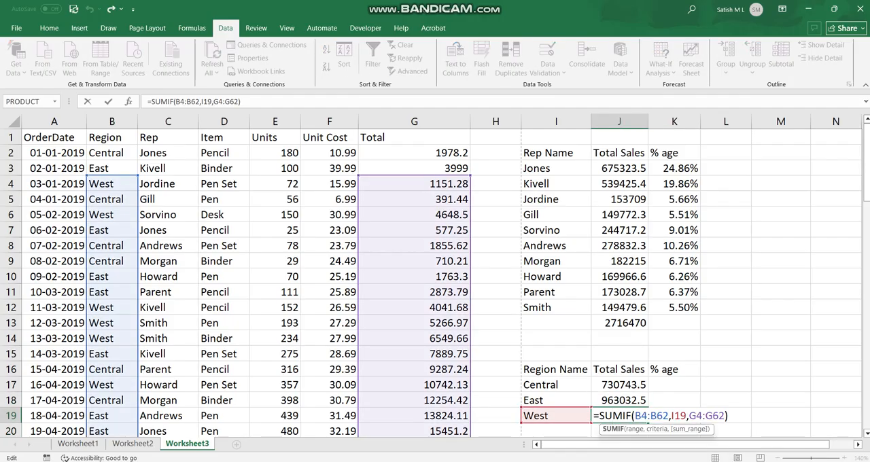
{"action": "left_click", "coordinate": [726, 310]}
Step: Make the criteria range in the J17 SUMIF formula absolute as $B$2:$B$60
{"action": "double_click", "coordinate": [619, 384]}
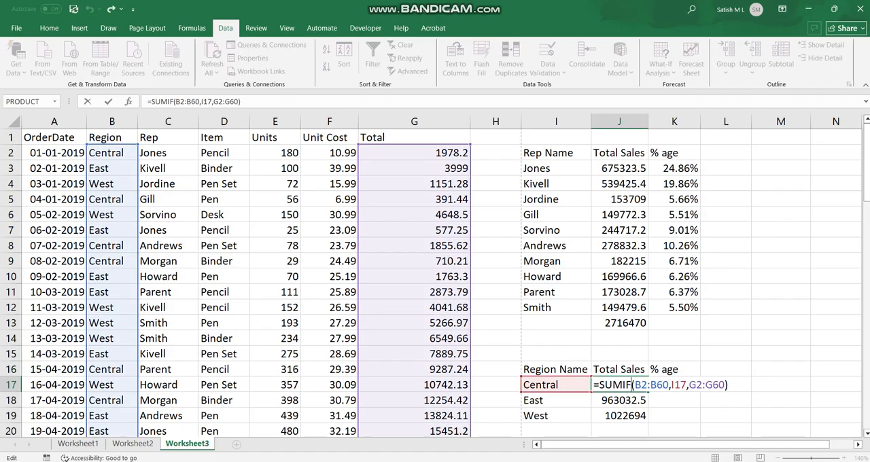
{"action": "left_click", "coordinate": [635, 384]}
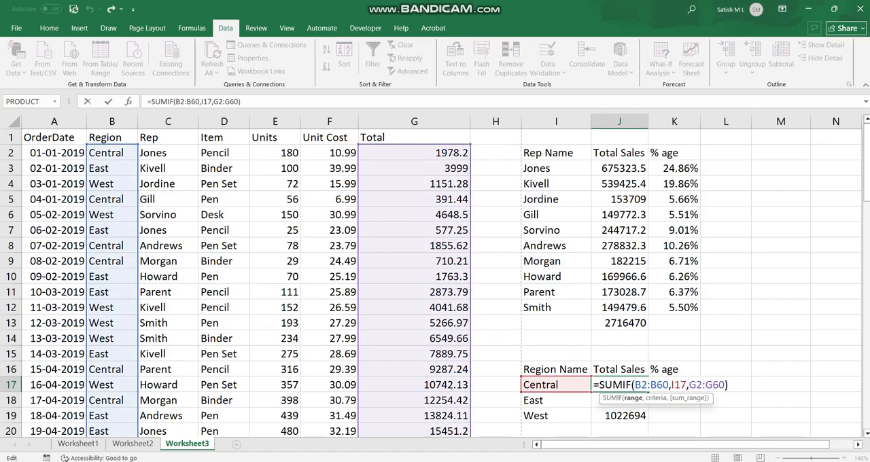
{"action": "type", "text": "$"}
{"action": "left_click", "coordinate": [653, 385]}
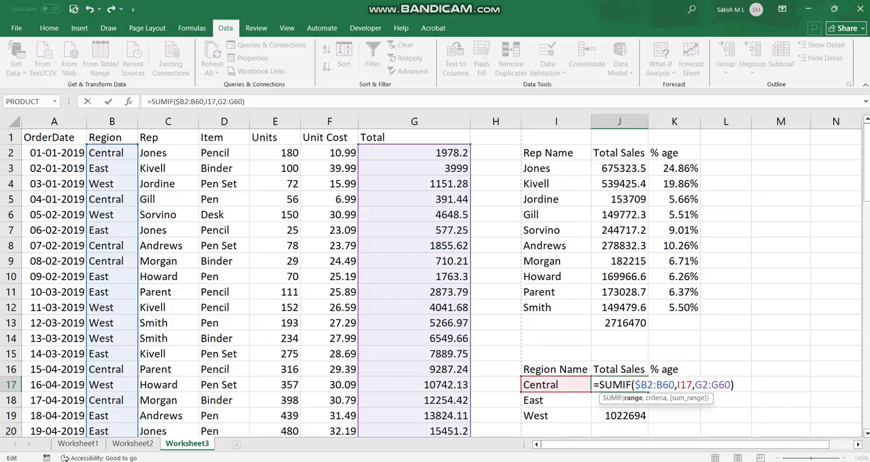
{"action": "type", "text": "$"}
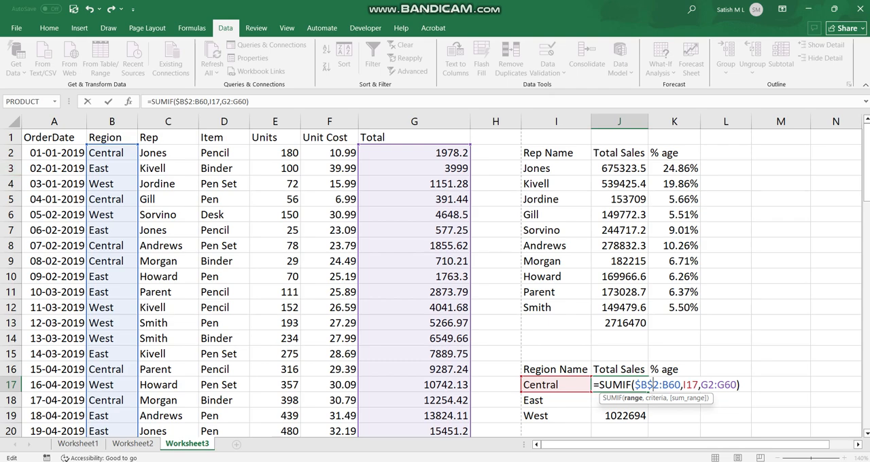
{"action": "left_click", "coordinate": [662, 385]}
{"action": "type", "text": "$B"}
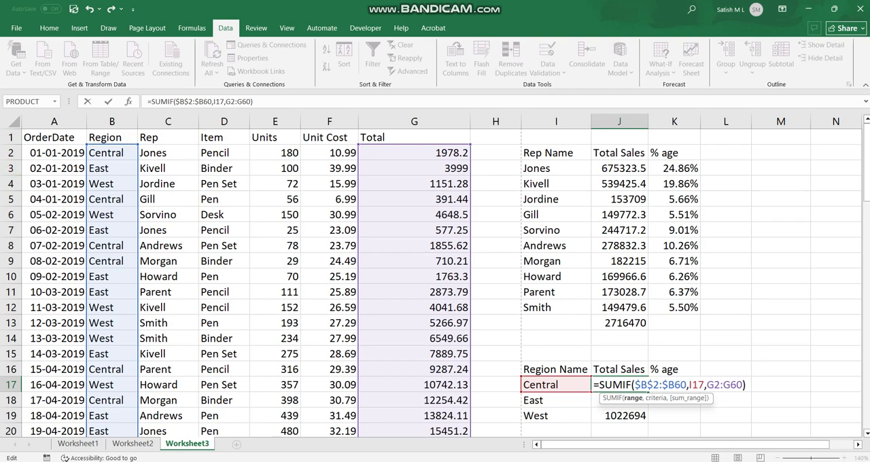
{"action": "type", "text": "$"}
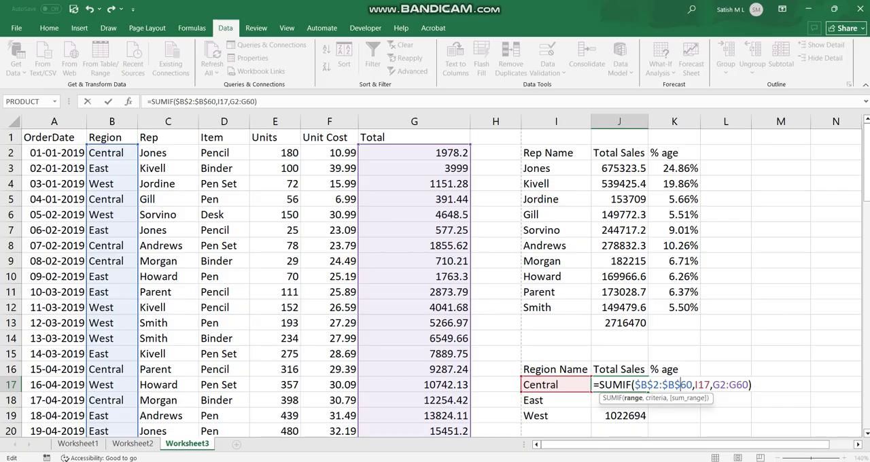
Step: Make the sum range in J17 absolute as well, giving =SUMIF($B$2:$B$60,I17,$G$2:$G$60)
{"action": "left_click", "coordinate": [712, 385]}
{"action": "type", "text": "$"}
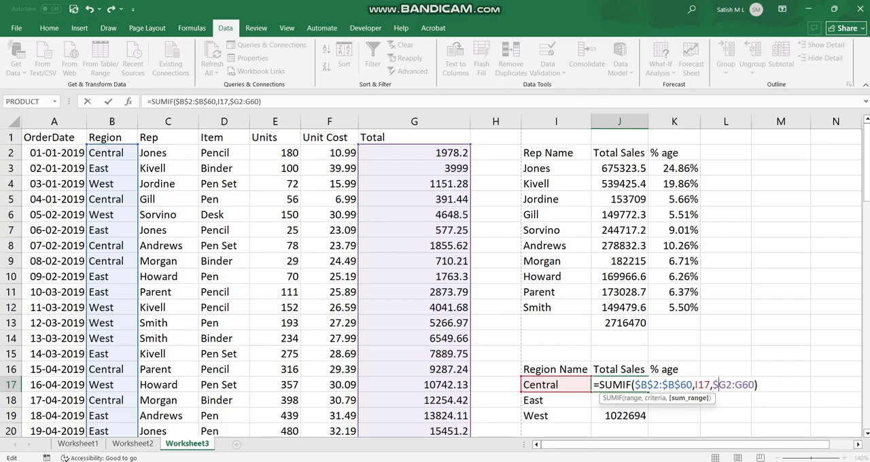
{"action": "key", "text": "Right"}
{"action": "key", "text": "Right"}
{"action": "key", "text": "Left"}
{"action": "type", "text": "$"}
{"action": "key", "text": "Right"}
{"action": "key", "text": "Right"}
{"action": "type", "text": "$"}
{"action": "key", "text": "Right"}
{"action": "type", "text": "$"}
{"action": "key", "text": "Return"}
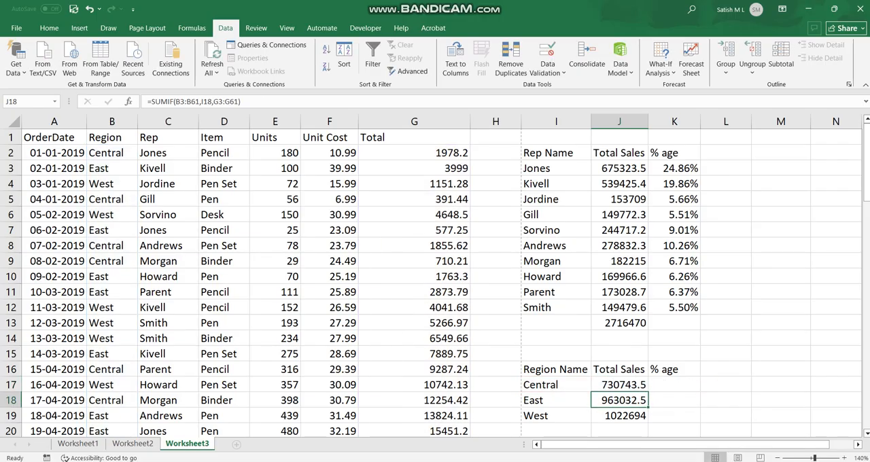
Step: Fill the J17 formula with absolute ranges down to J19 for the East and West regions
{"action": "key", "text": "Up"}
{"action": "left_click_drag", "start_coordinate": [647, 392], "coordinate": [645, 421]}
{"action": "scroll", "coordinate": [435, 285], "scroll_direction": "down", "scroll_amount": 1}
{"action": "scroll", "coordinate": [435, 286], "scroll_direction": "up", "scroll_amount": 1}
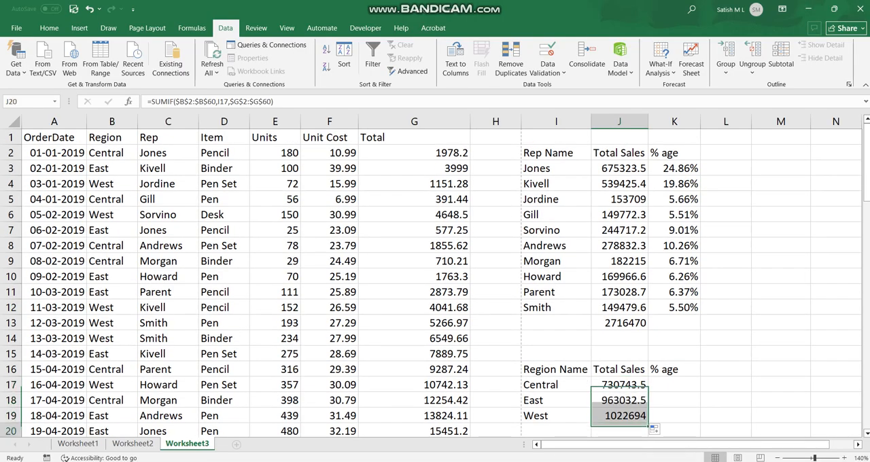
Step: Total the region sales in J20 with AutoSum, giving =SUM(J17:J19)
{"action": "double_click", "coordinate": [619, 430]}
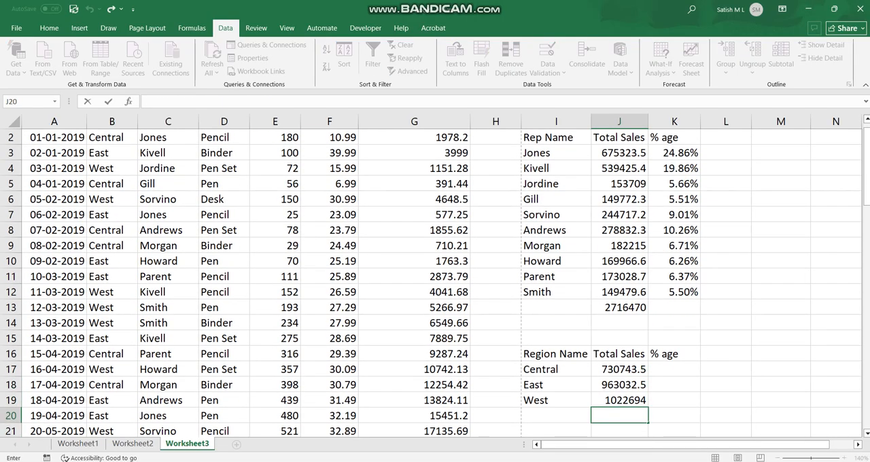
{"action": "key", "text": "Escape"}
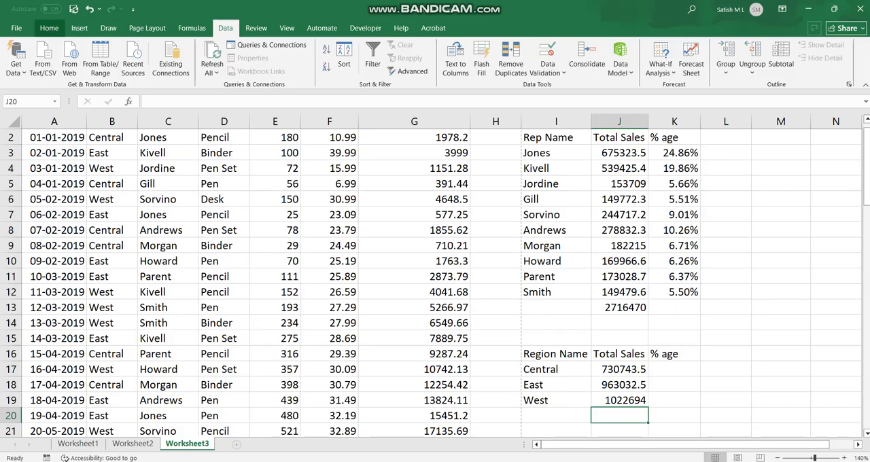
{"action": "left_click", "coordinate": [49, 27]}
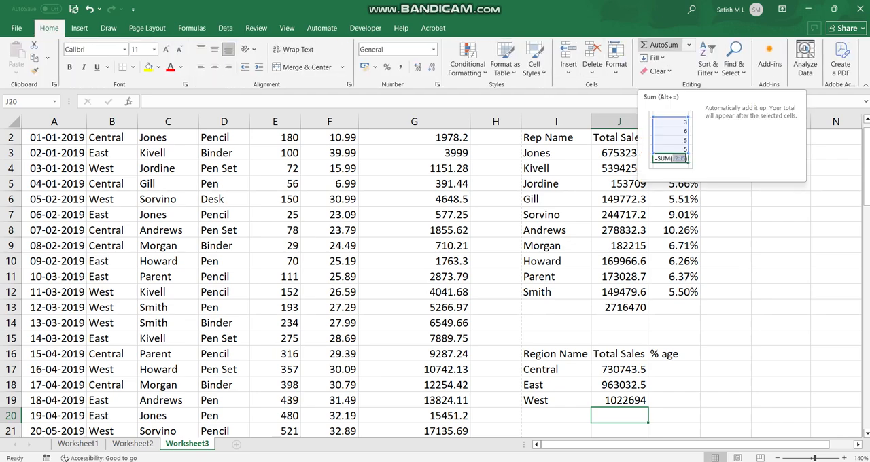
{"action": "left_click", "coordinate": [652, 45]}
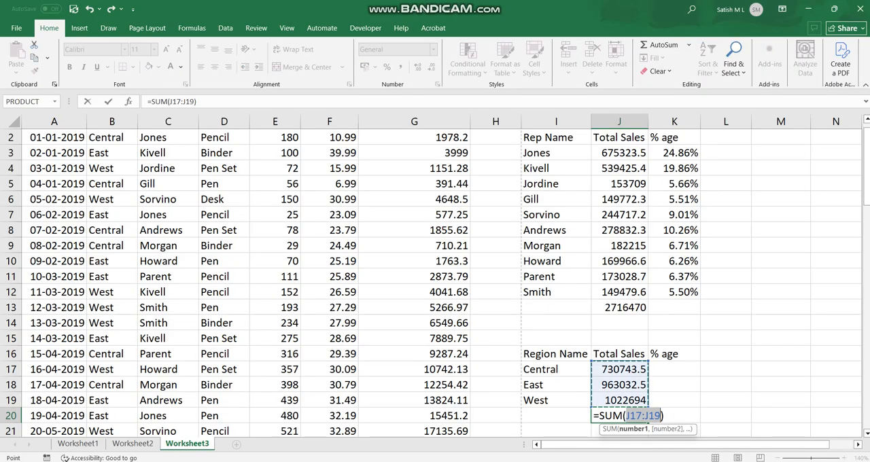
{"action": "key", "text": "Return"}
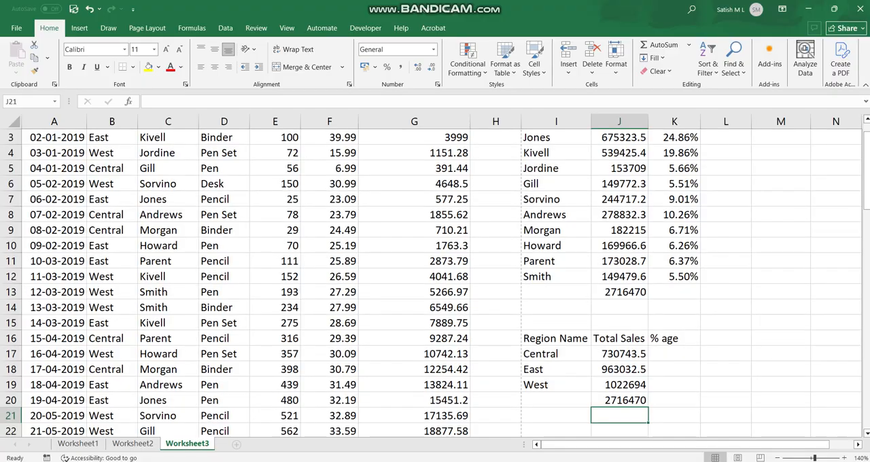
Step: Compare the rep grand total in J13 with the region grand total in J20
{"action": "left_click", "coordinate": [618, 292]}
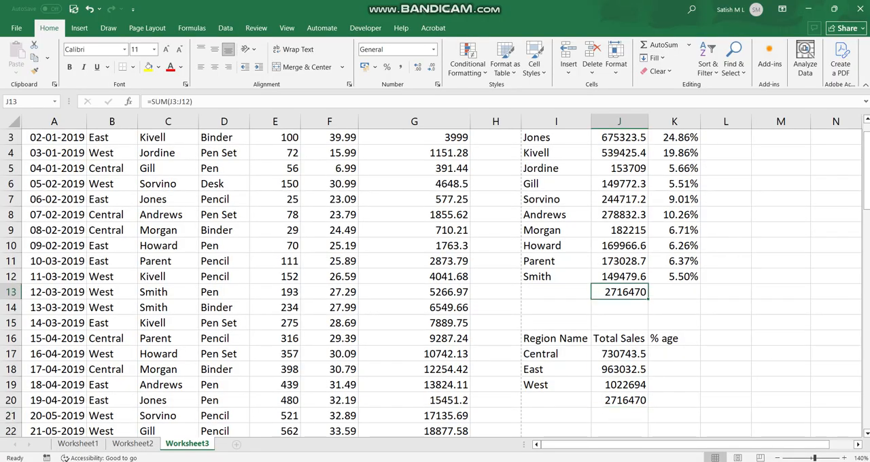
{"action": "left_click", "coordinate": [619, 400]}
{"action": "left_click", "coordinate": [619, 292]}
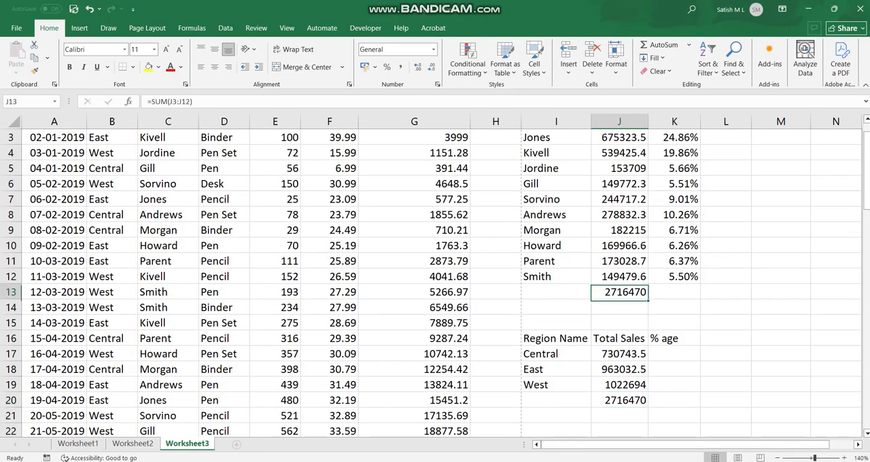
{"action": "left_click", "coordinate": [619, 400]}
{"action": "left_click", "coordinate": [619, 292]}
{"action": "left_click", "coordinate": [618, 400]}
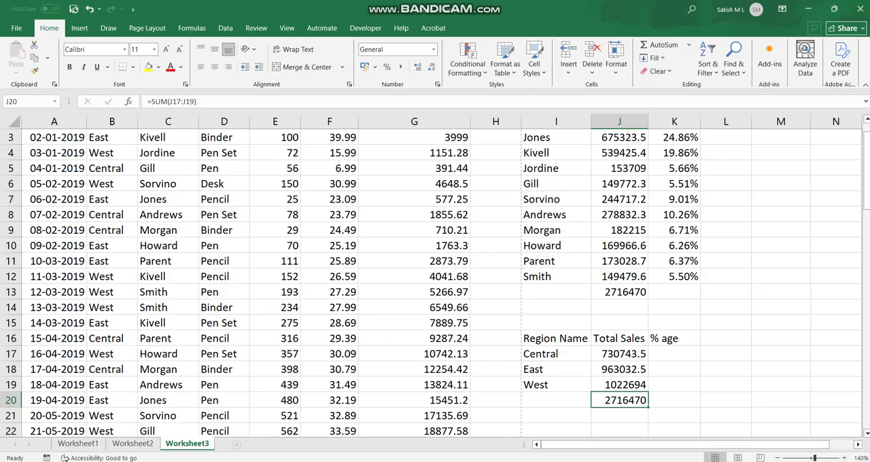
Step: Enter =J17/J20 in K17 to calculate the Central region's share of total sales
{"action": "double_click", "coordinate": [674, 354]}
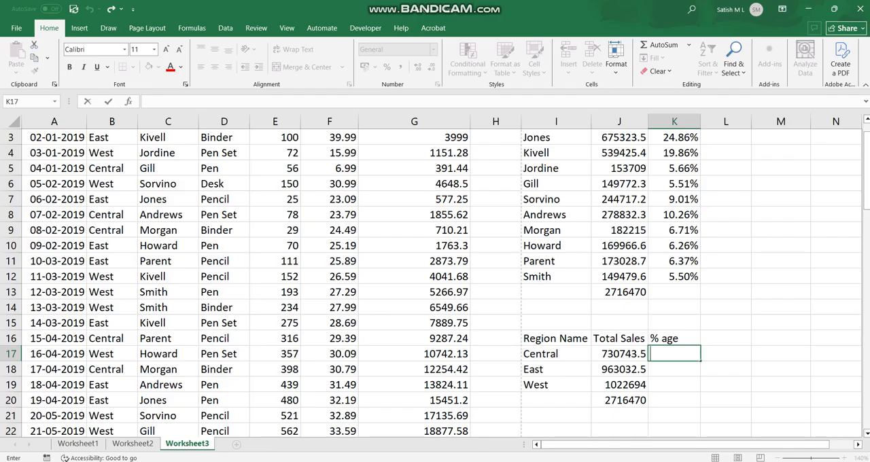
{"action": "type", "text": "="}
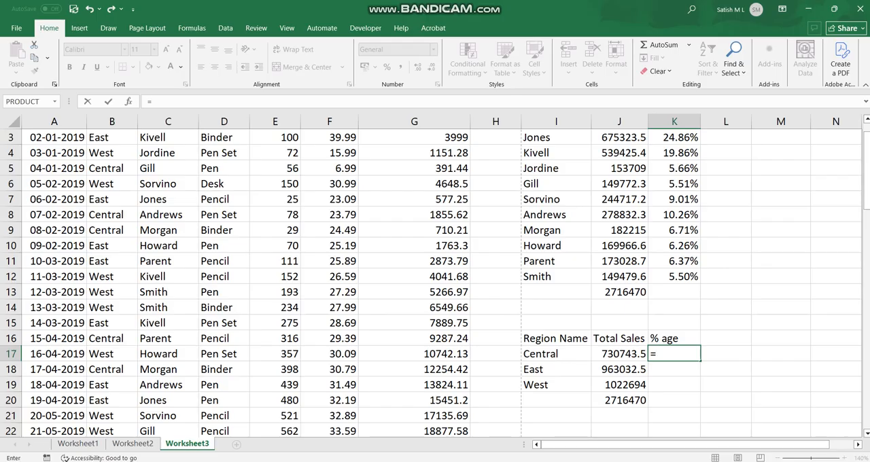
{"action": "key", "text": "Left"}
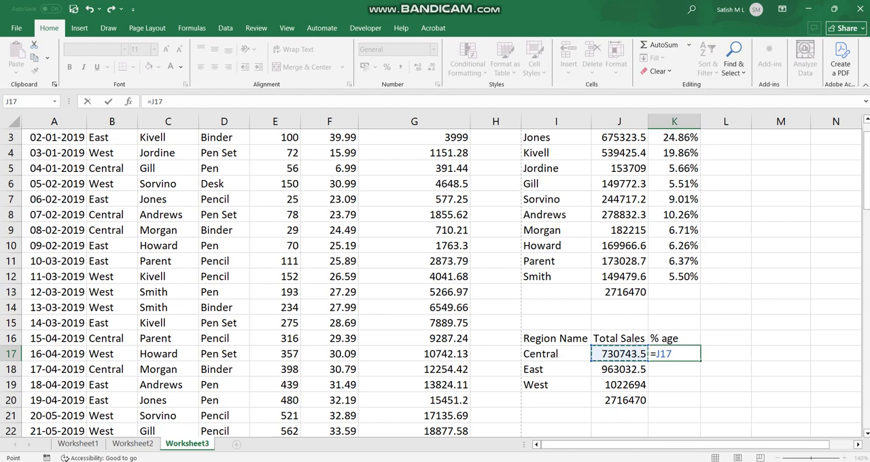
{"action": "type", "text": "/"}
{"action": "key", "text": "Left"}
{"action": "key", "text": "Down"}
{"action": "key", "text": "Down"}
{"action": "key", "text": "Down"}
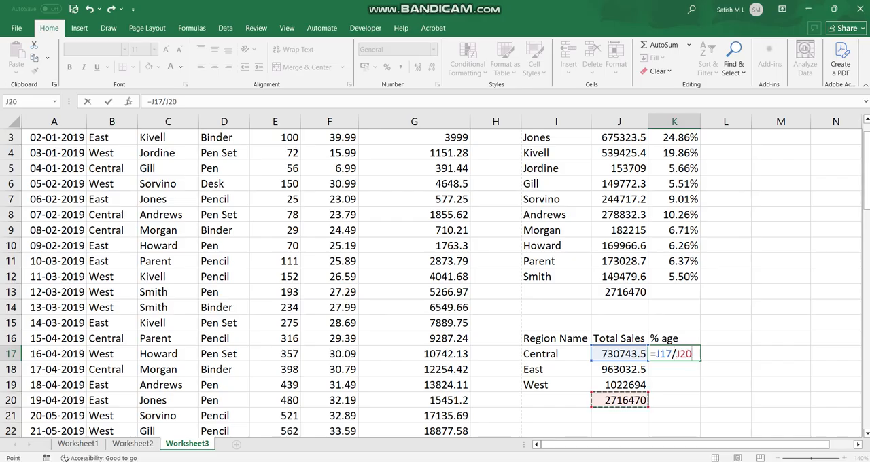
{"action": "key", "text": "Return"}
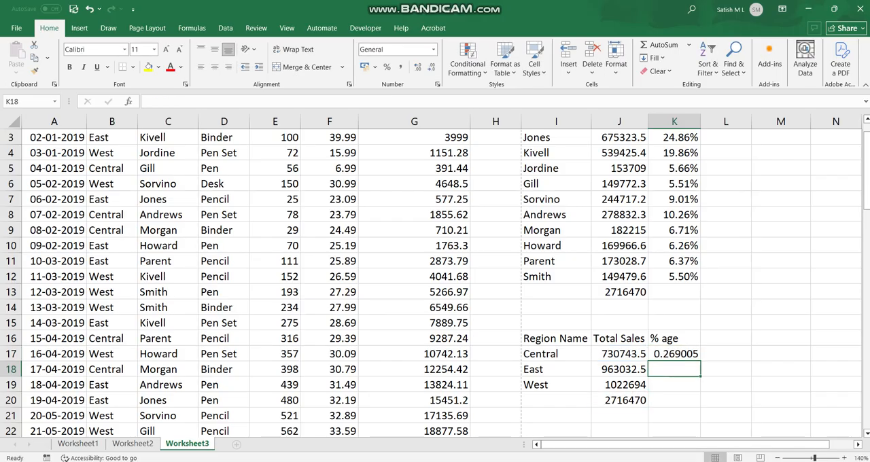
Step: Format K17 as Percentage with 2 decimal places
{"action": "right_click", "coordinate": [669, 353]}
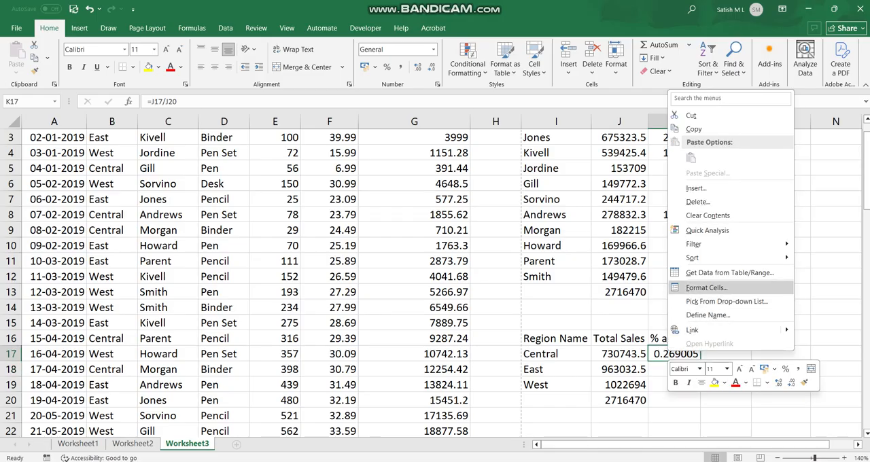
{"action": "left_click", "coordinate": [706, 287]}
{"action": "left_click", "coordinate": [574, 237]}
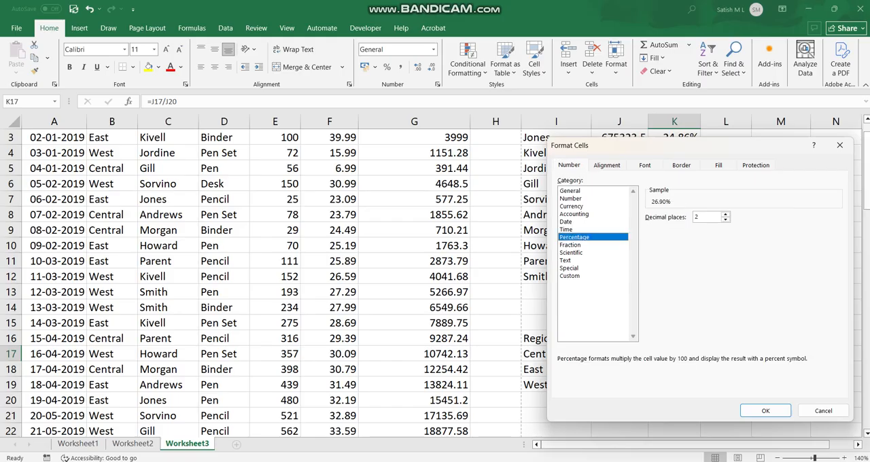
{"action": "left_click", "coordinate": [765, 410]}
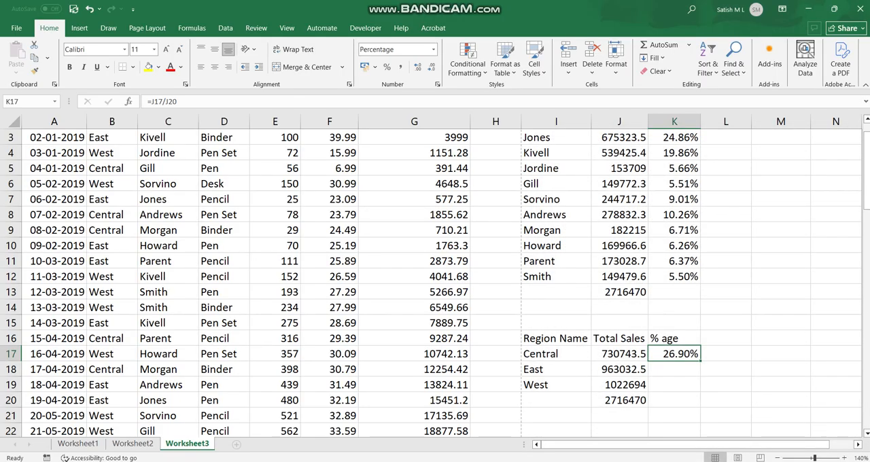
Step: Try filling the K17 formula down to K19 and inspect the cell references in the copied K18 and K19 formulas
{"action": "left_click_drag", "start_coordinate": [699, 360], "coordinate": [696, 390]}
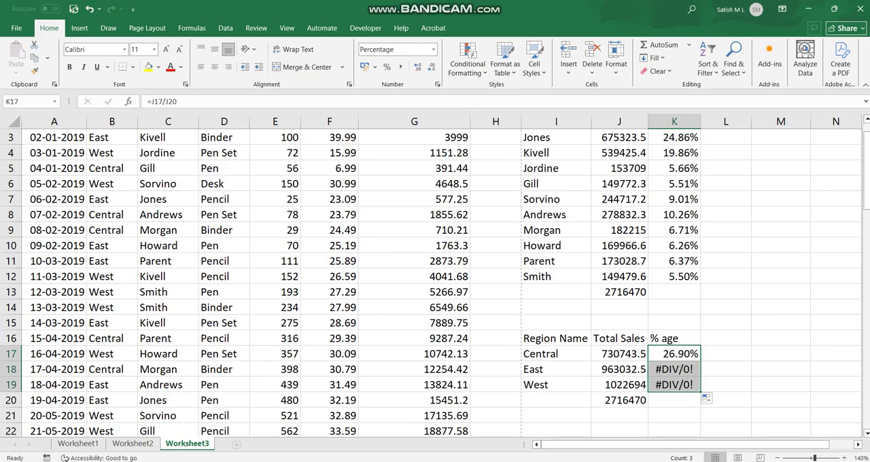
{"action": "left_click", "coordinate": [674, 370]}
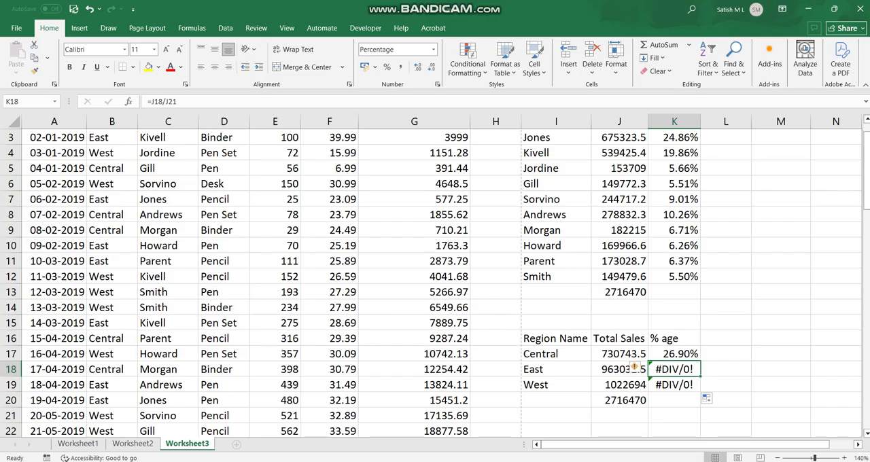
{"action": "left_click", "coordinate": [674, 354]}
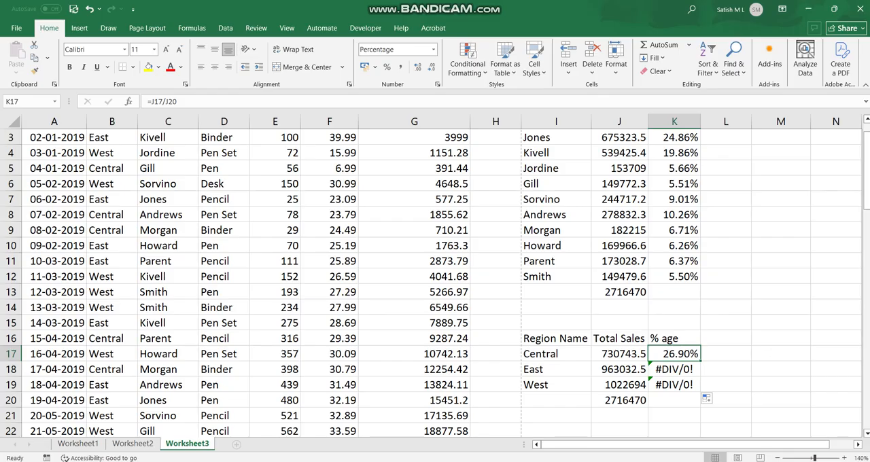
{"action": "double_click", "coordinate": [674, 369]}
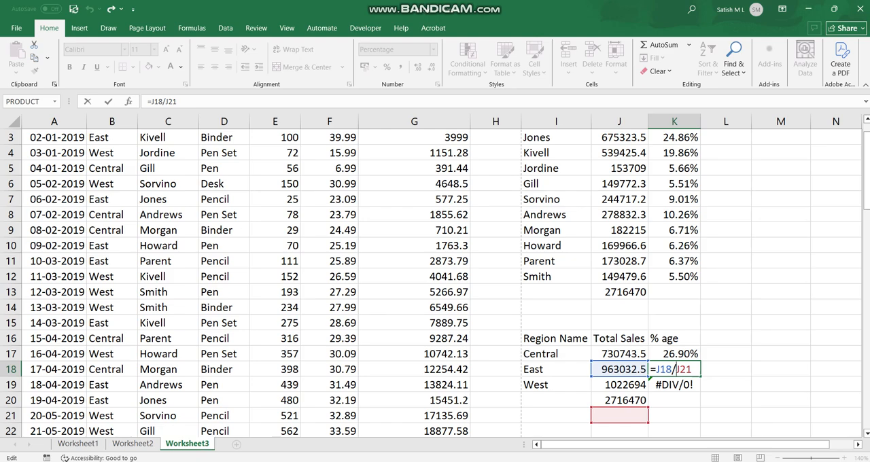
{"action": "left_click", "coordinate": [673, 385]}
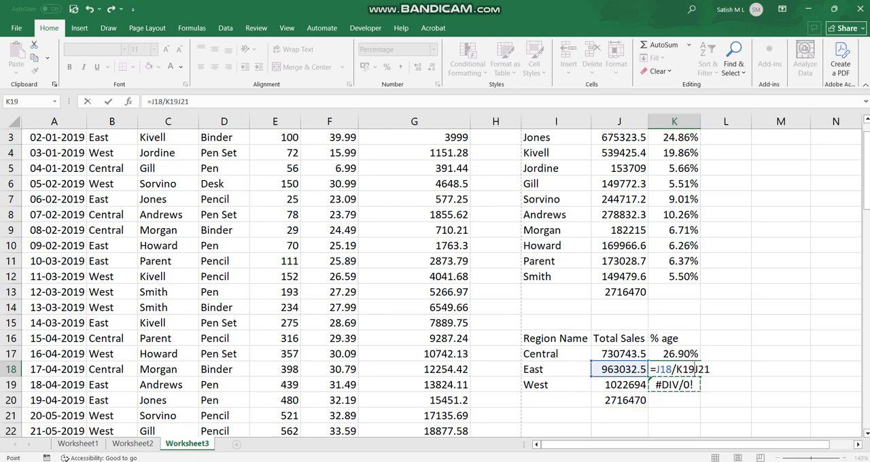
{"action": "key", "text": "Escape"}
{"action": "double_click", "coordinate": [680, 384]}
{"action": "key", "text": "Escape"}
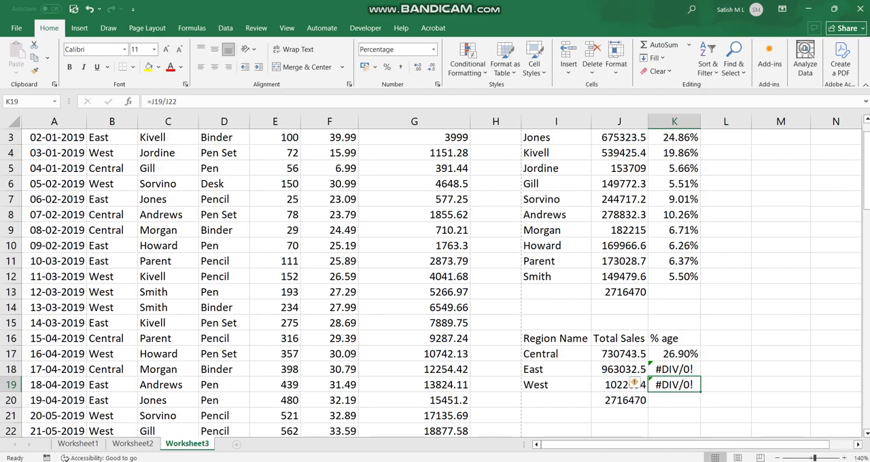
Step: Make the grand total reference in K17 absolute, giving =J17/$J$20
{"action": "double_click", "coordinate": [673, 354]}
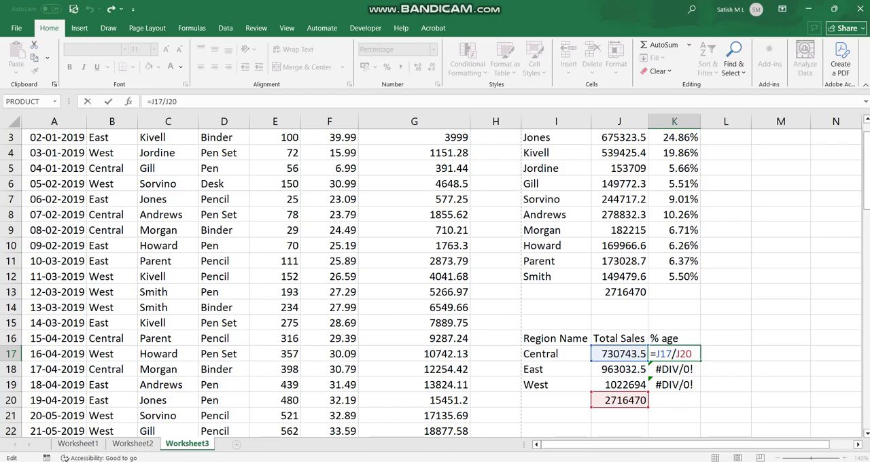
{"action": "type", "text": "$J$"}
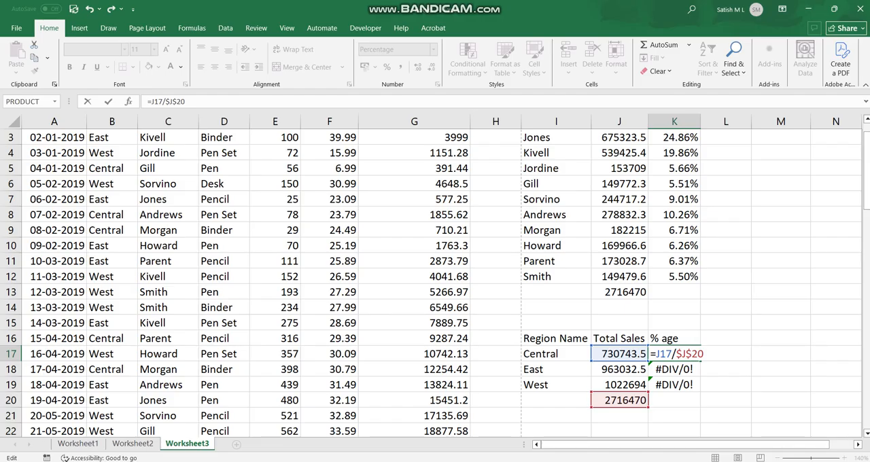
{"action": "left_click", "coordinate": [725, 384]}
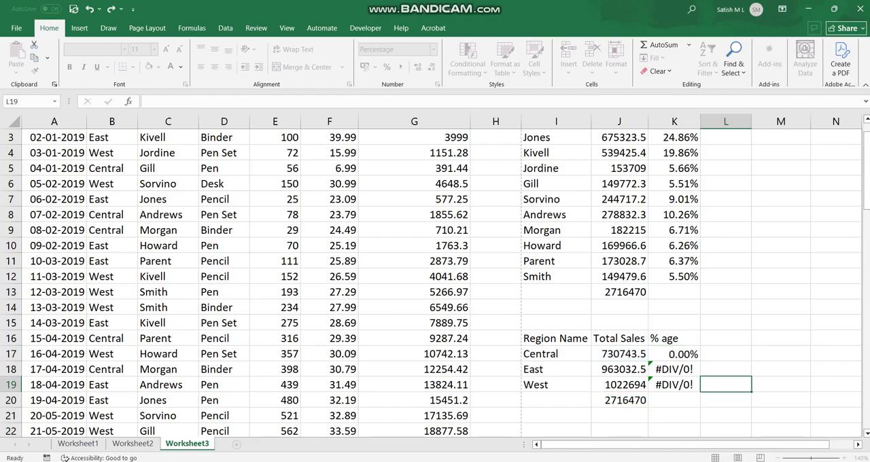
Step: Fill the K17 formula with the absolute total reference down to K19 for the East and West regions
{"action": "left_click", "coordinate": [674, 354]}
{"action": "left_click_drag", "start_coordinate": [699, 362], "coordinate": [699, 389]}
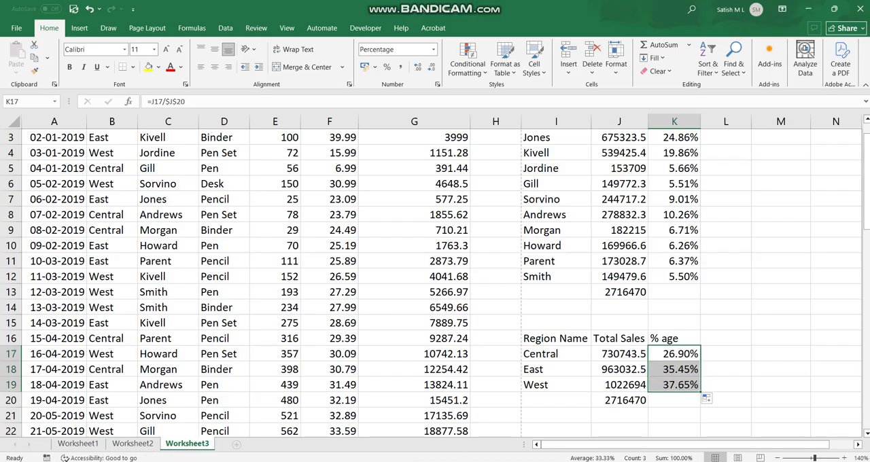
{"action": "scroll", "coordinate": [435, 278], "scroll_direction": "up", "scroll_amount": 1}
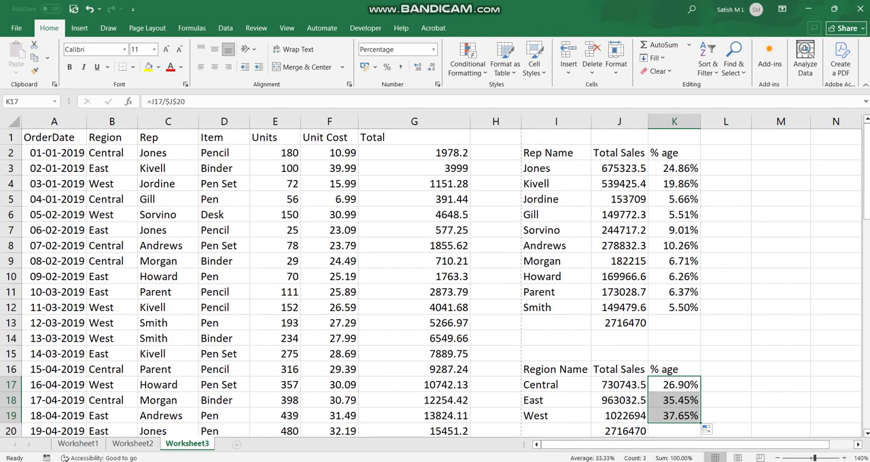